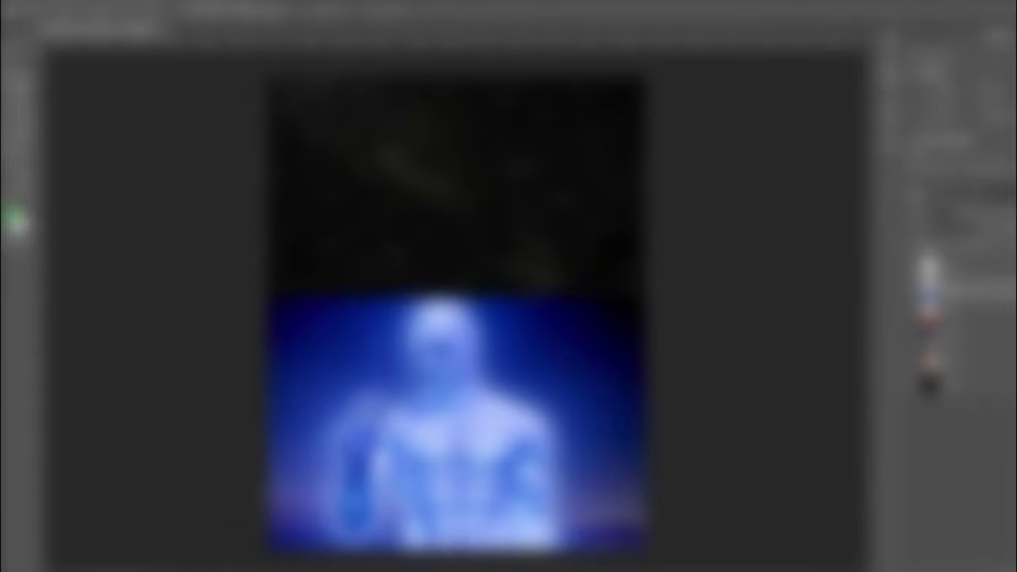
Step: Scale the Earth layer down and move it up above the Mars horizon
click(916, 318)
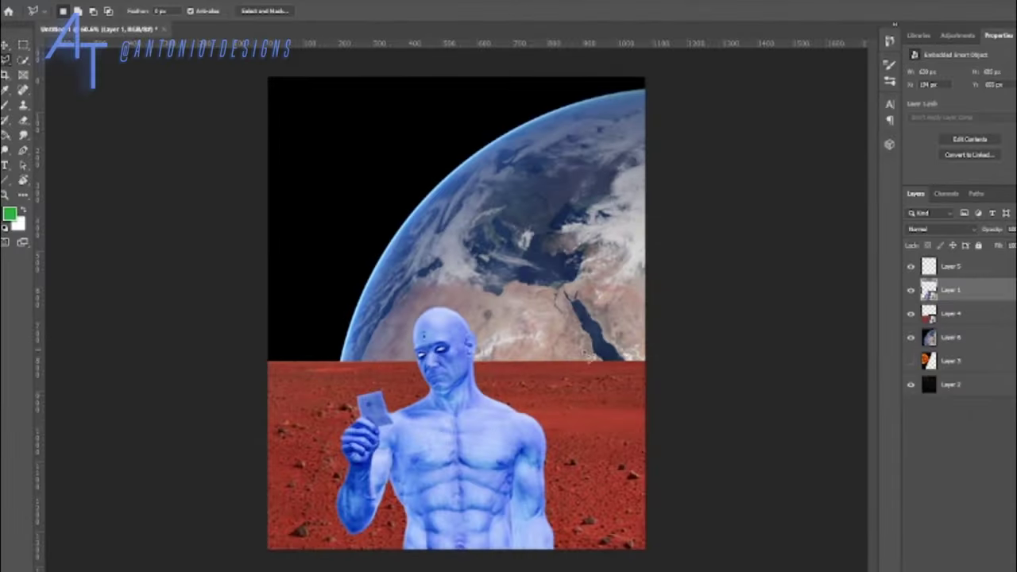
click(928, 337)
key(ctrl+t)
drag(676, 533, 586, 429)
mouse_move(477, 333)
mouse_down()
mouse_move(465, 306)
mouse_move(475, 168)
mouse_up()
key(Return)
Step: Delete the Earth's black surround and enlarge it across the right side of the sky
key(m)
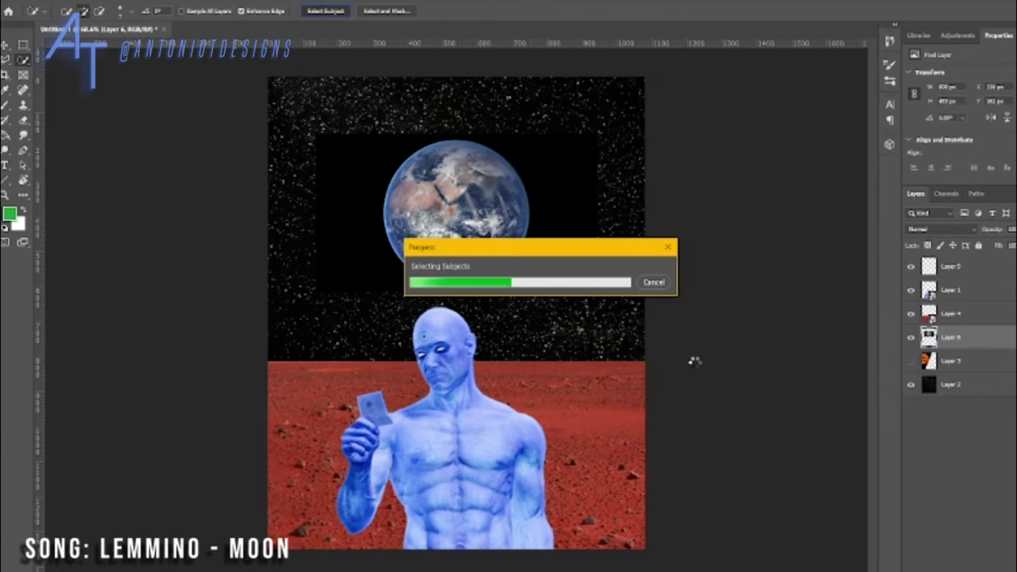
key(ctrl+shift+i)
key(Delete)
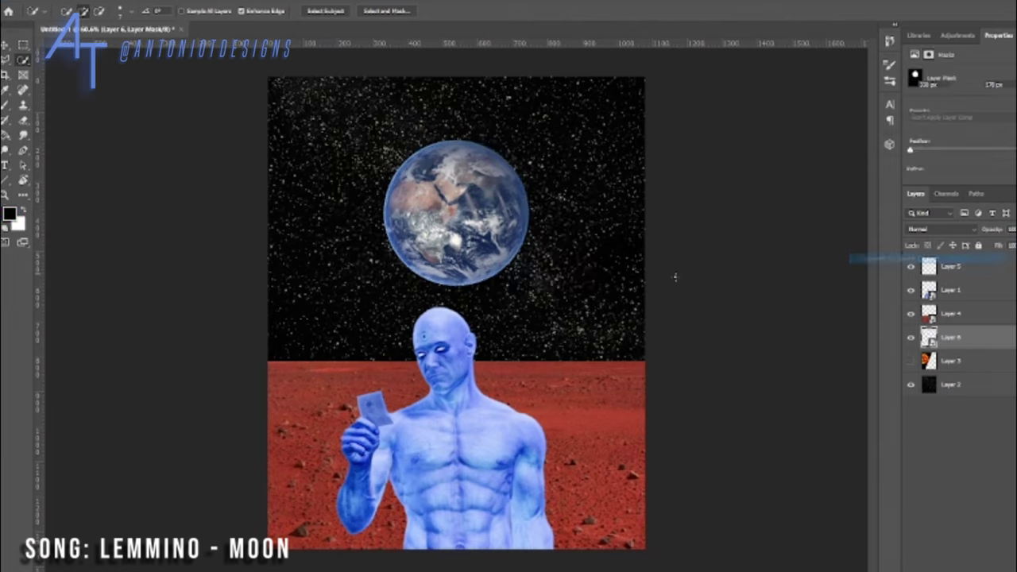
key(ctrl+t)
drag(456, 212, 569, 265)
drag(642, 265, 766, 272)
drag(625, 131, 627, 114)
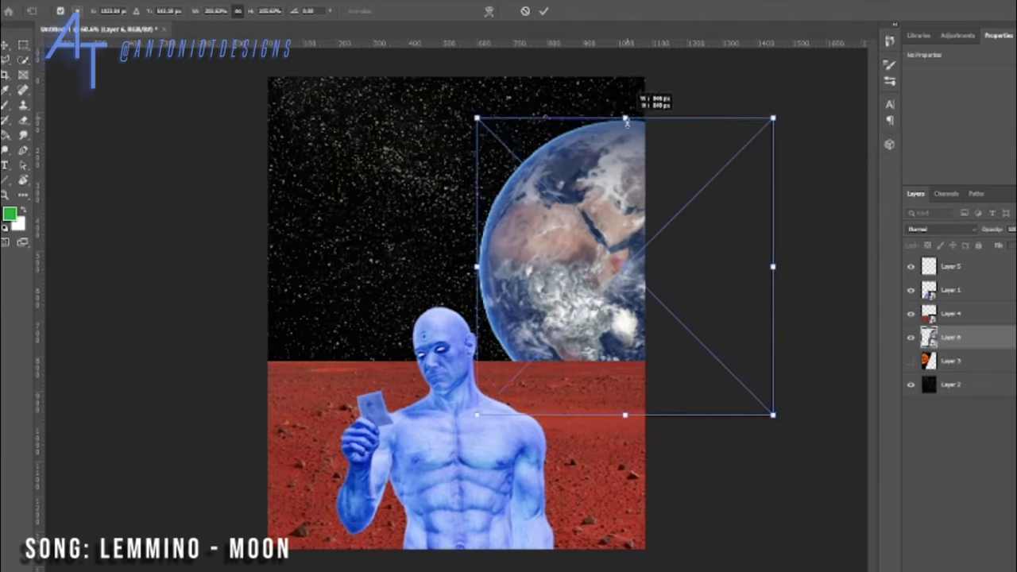
Step: Show the sun layer, scale it down and place it at the upper left
key(Return)
click(910, 360)
click(953, 361)
drag(417, 210, 425, 230)
key(ctrl+t)
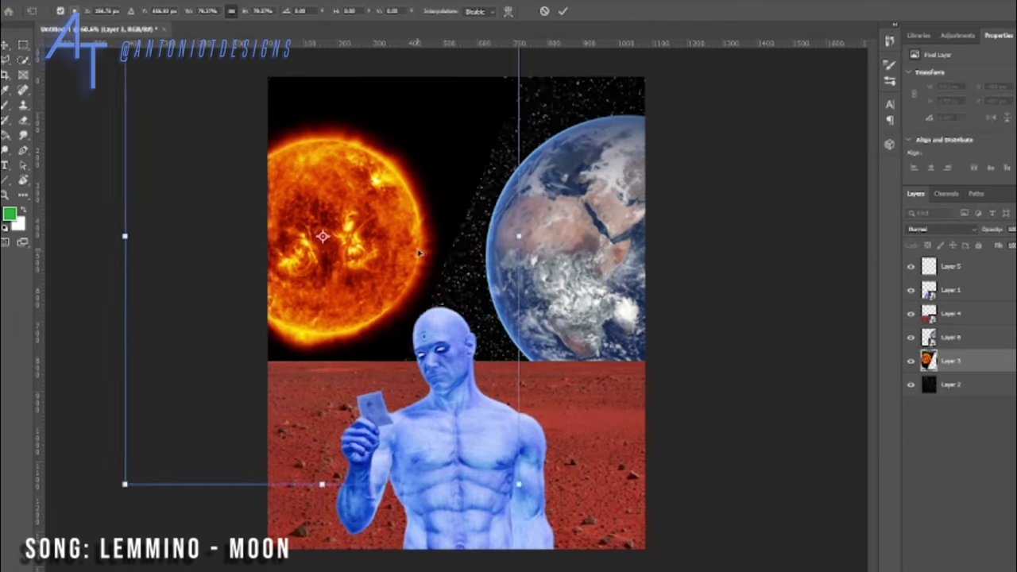
drag(125, 481, 227, 432)
key(Return)
Step: Set the sun to Screen blend, duplicate it, and return the original to Normal
click(941, 228)
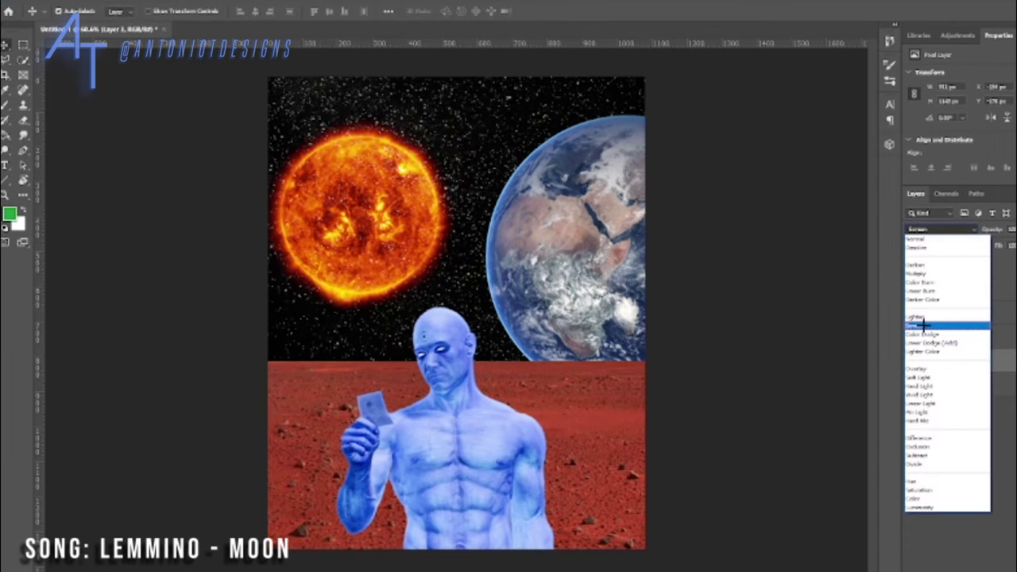
click(931, 319)
key(ctrl+j)
click(953, 384)
click(942, 229)
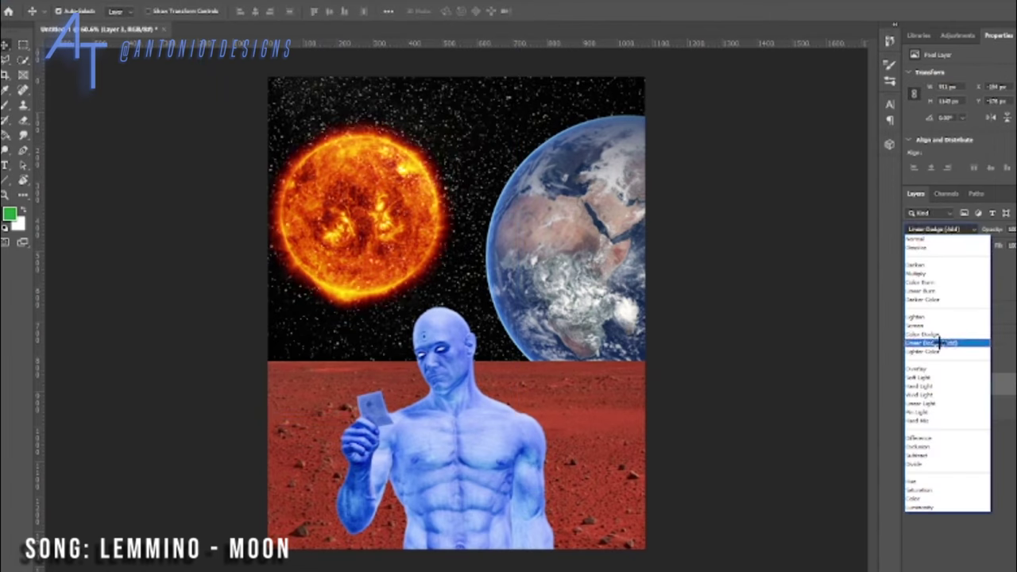
click(921, 209)
Step: Auto-select the sun and paint its mask to restore the nearby stars
click(23, 59)
click(325, 10)
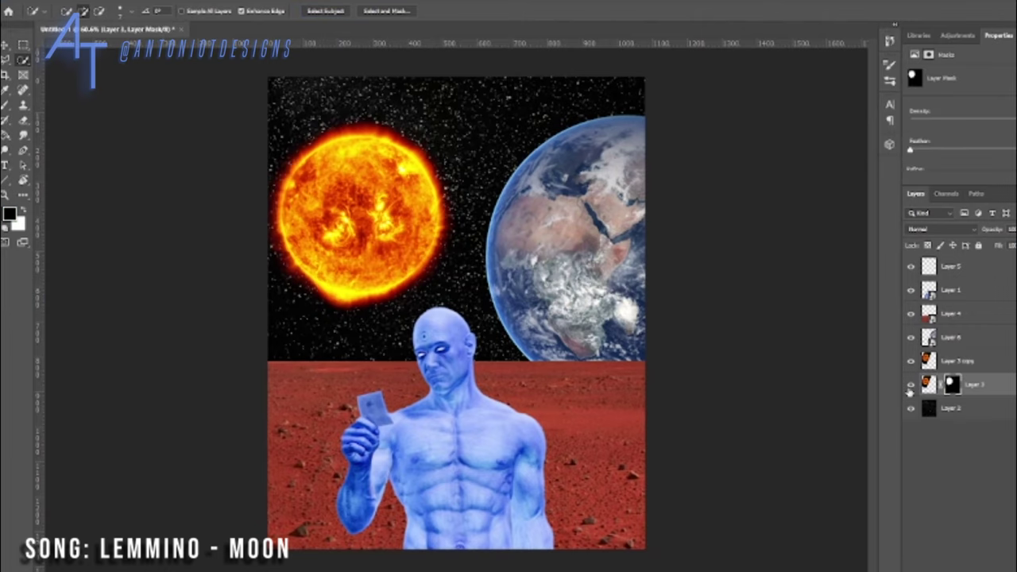
key(b)
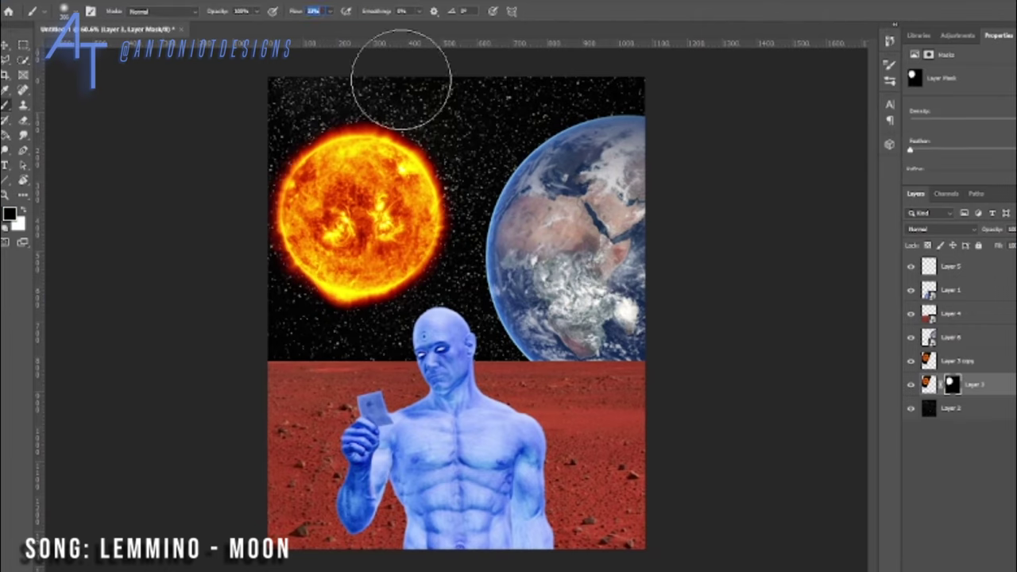
mouse_move(401, 79)
mouse_down()
mouse_move(329, 318)
mouse_move(662, 266)
mouse_up()
Step: Group the sun layers as 'sun' and rename the other layers 'earth' and 'man'
double_click(957, 360)
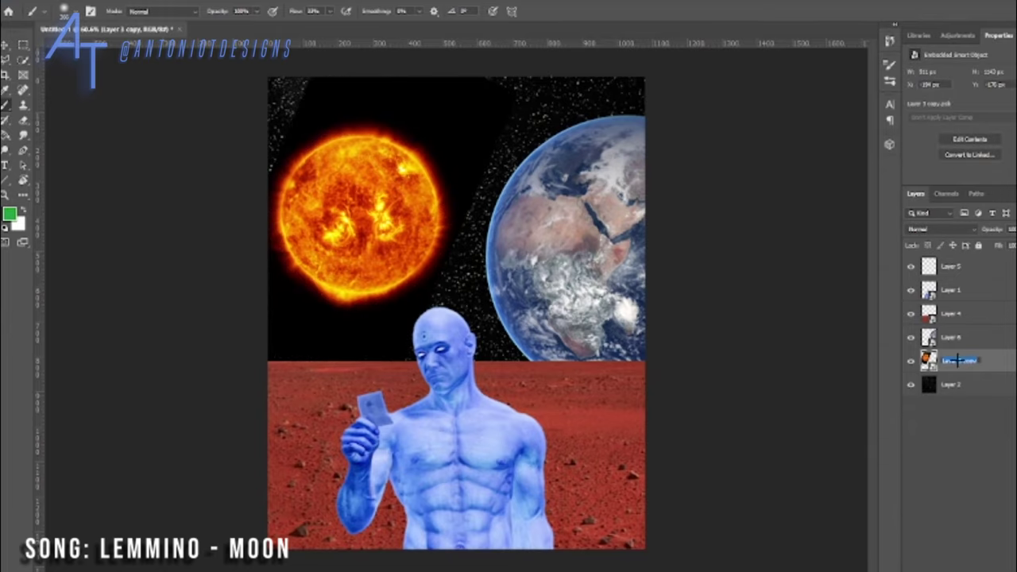
key(Return)
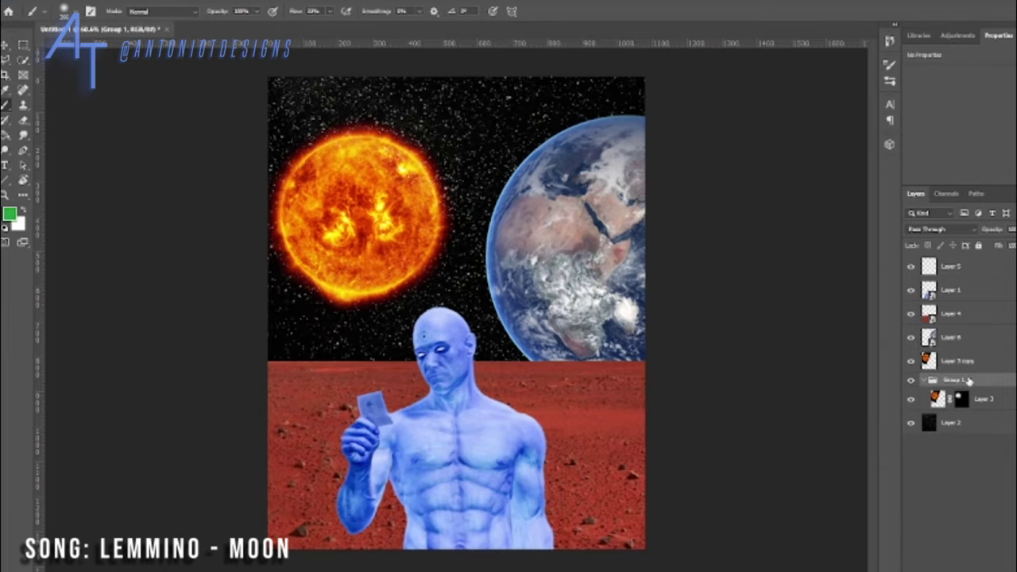
key(ctrl+g)
double_click(953, 356)
double_click(953, 338)
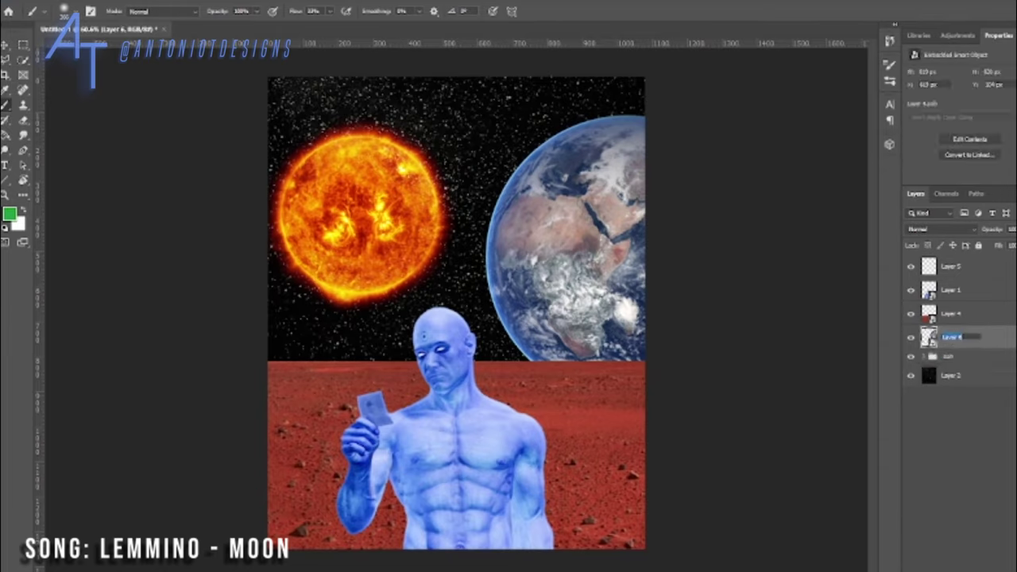
text(earth)
double_click(952, 314)
text(mars)
double_click(953, 290)
text(man)
key(Return)
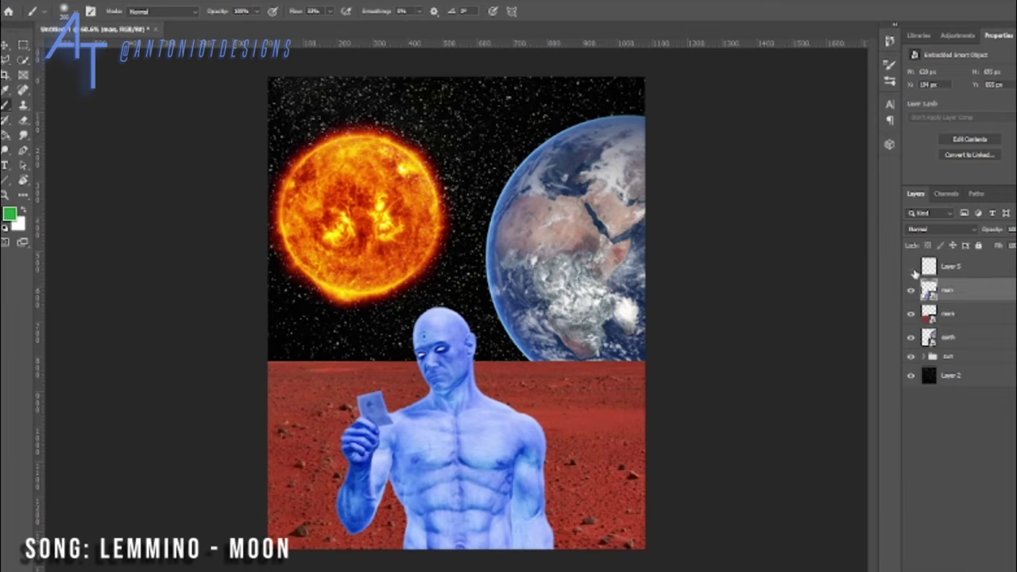
Step: Select the earth layer and run an image search for 'red dust'
click(961, 337)
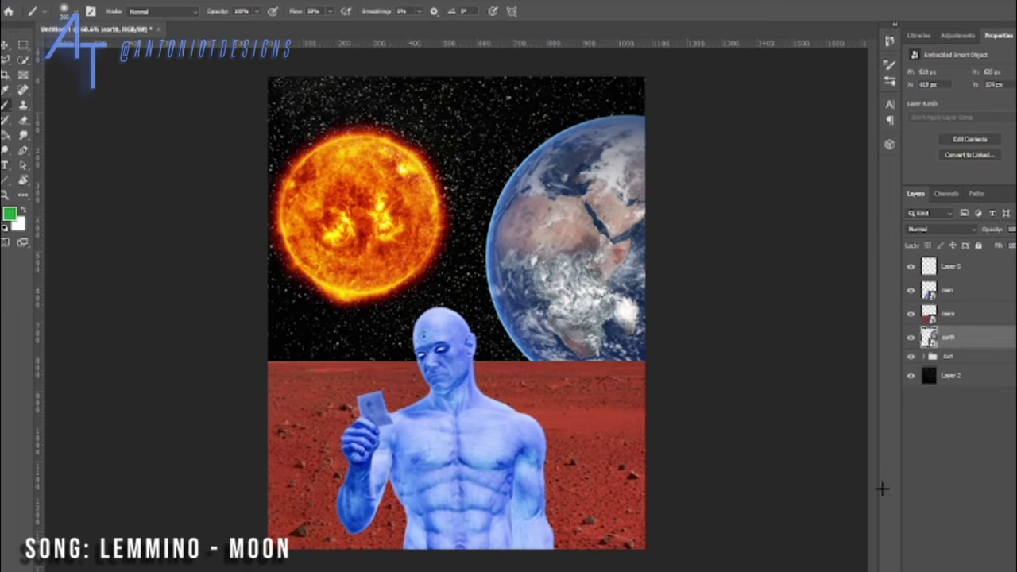
text(red dust)
key(Return)
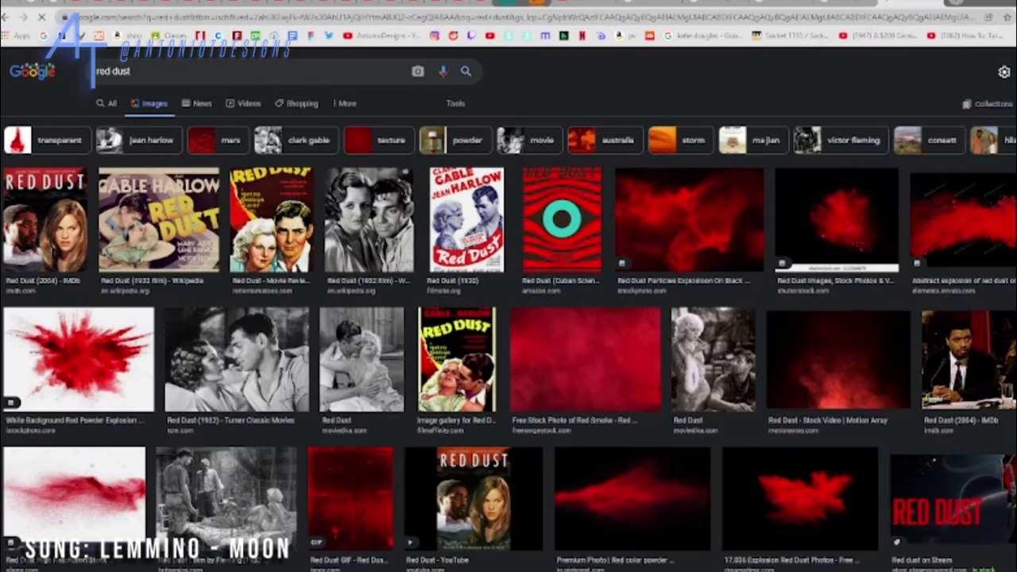
Step: Preview a red powder result, then search for 'red dirt' and 'red dirt png'
click(633, 497)
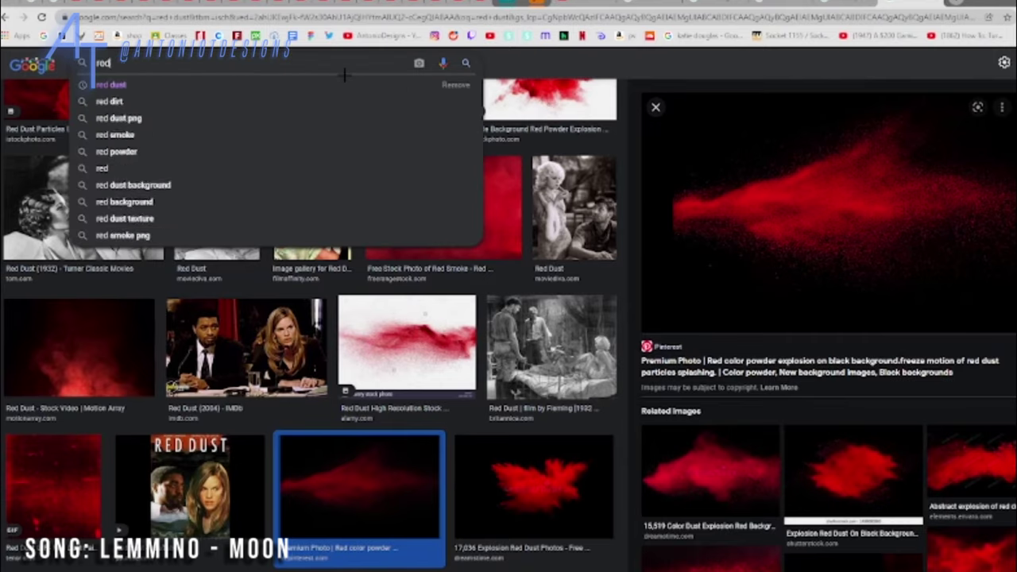
text(red dirt)
key(Return)
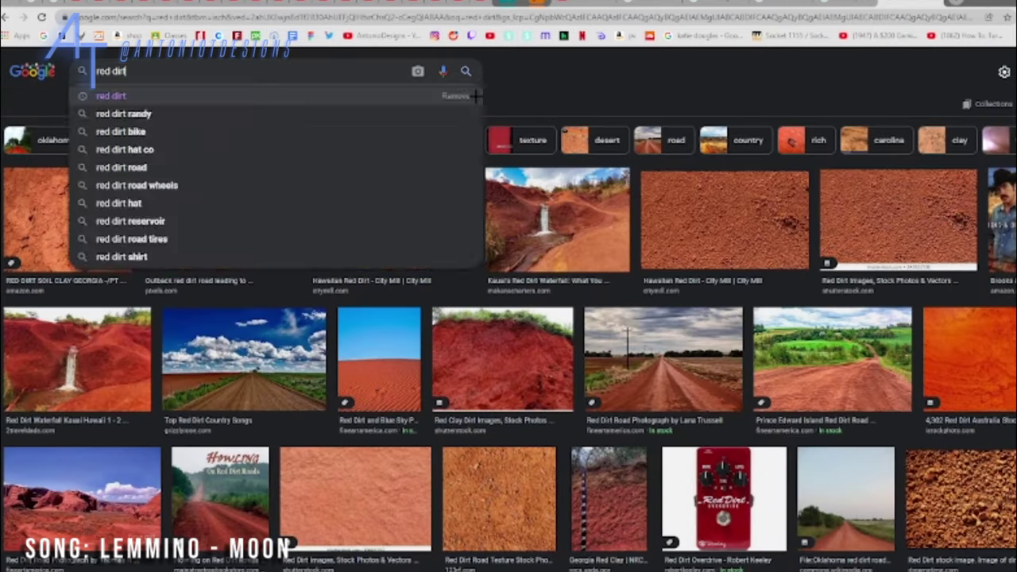
text( png)
key(Return)
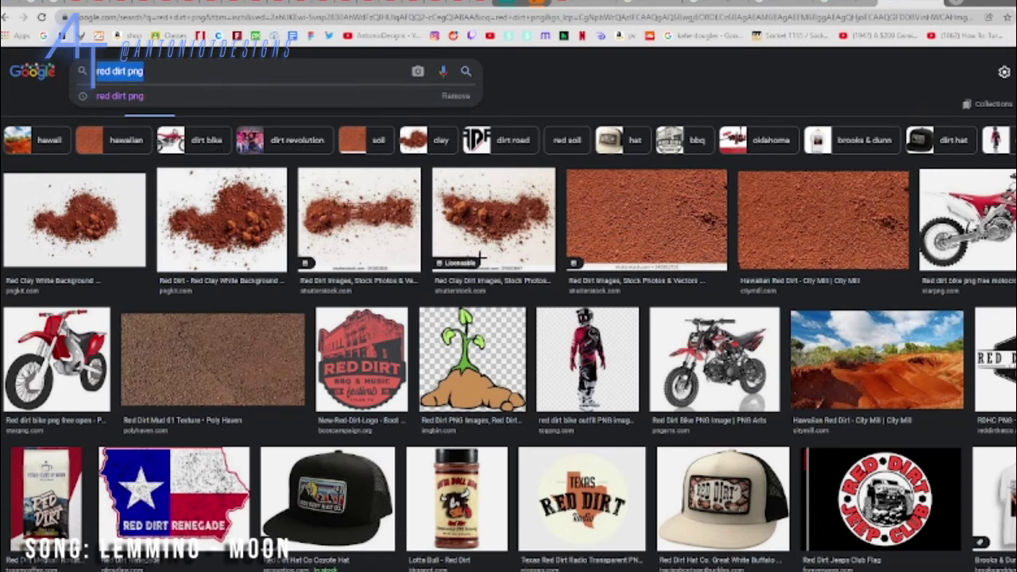
Step: Search for 'dust png', preview two dust results, and open the dust layer's blend modes
text(dust png)
key(Return)
click(295, 208)
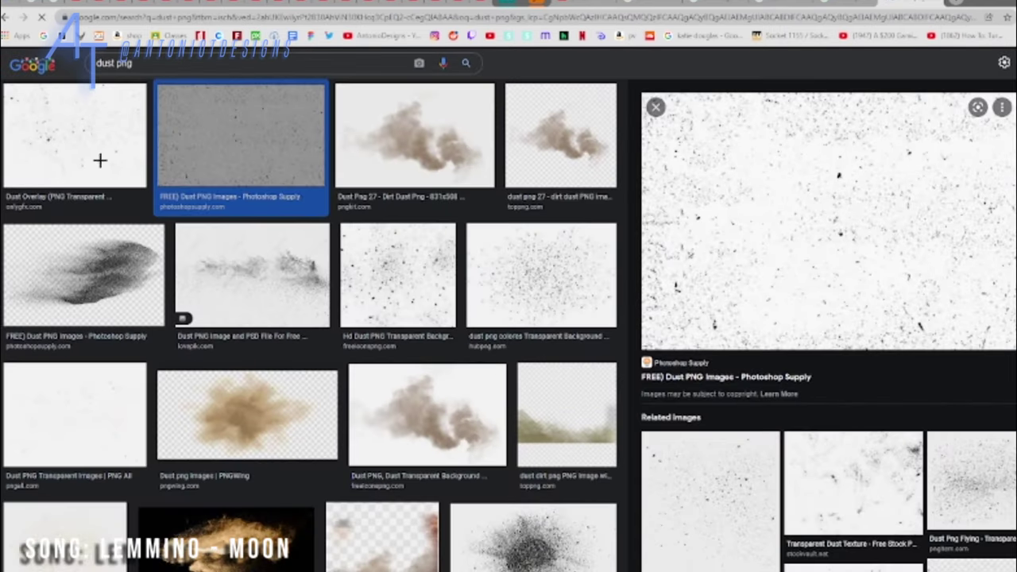
click(457, 156)
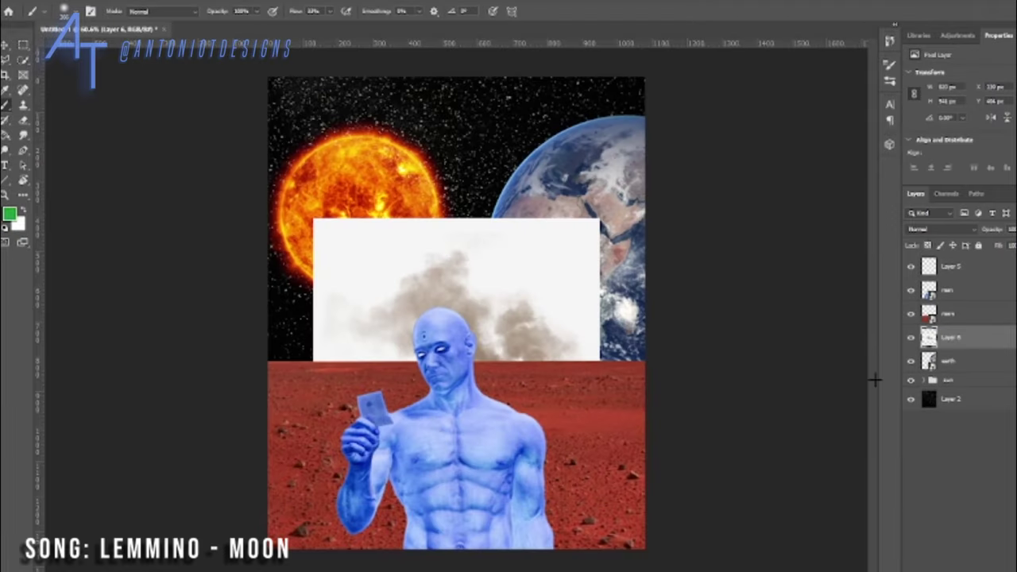
click(942, 229)
Step: Try blend modes on the dust layer, delete it, then hide the Earth and sun group
click(22, 58)
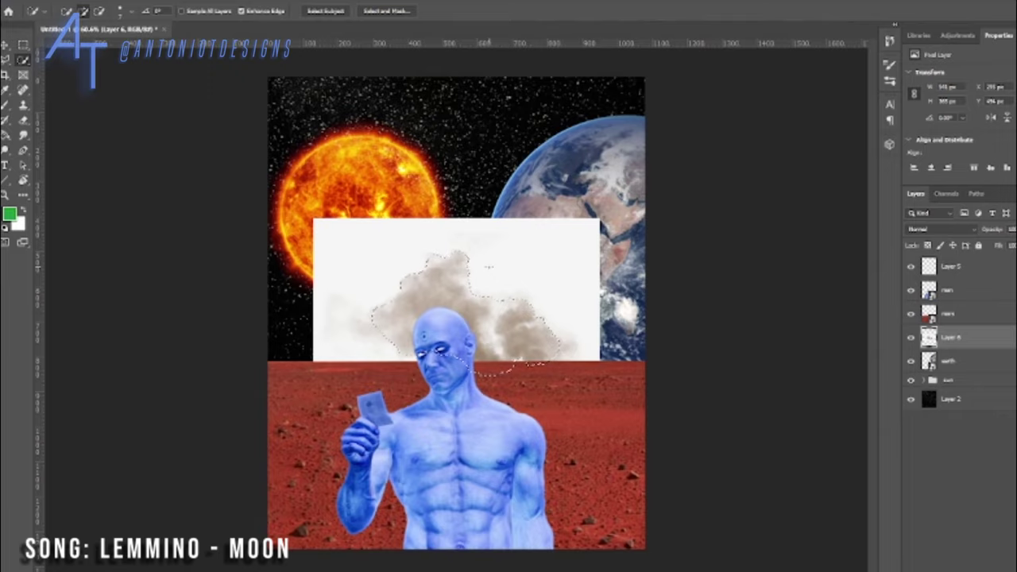
key(Delete)
click(911, 337)
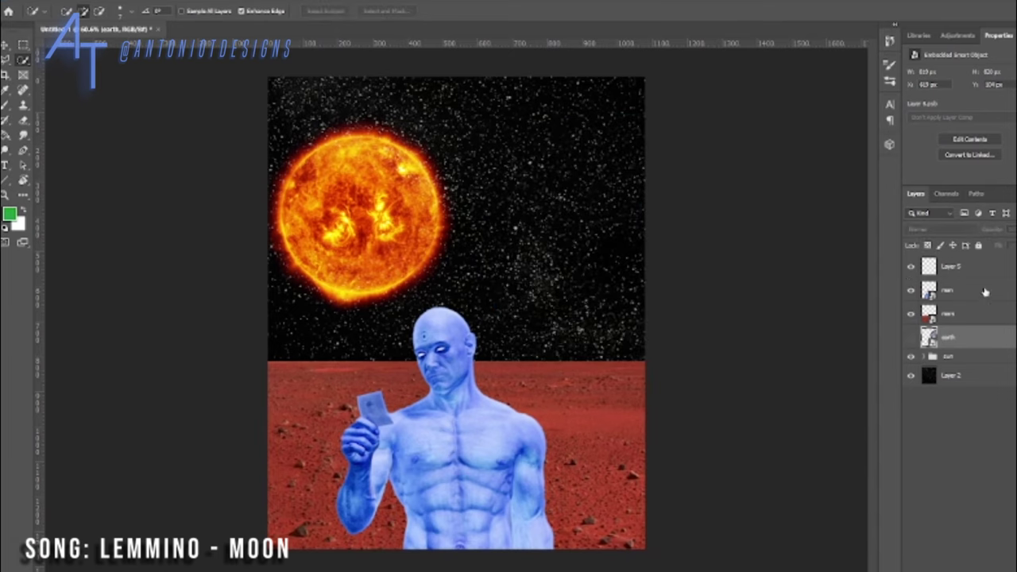
click(911, 356)
Step: Create a new layer and paint a soft blue glow around the figure
key(ctrl+shift+alt+n)
key(b)
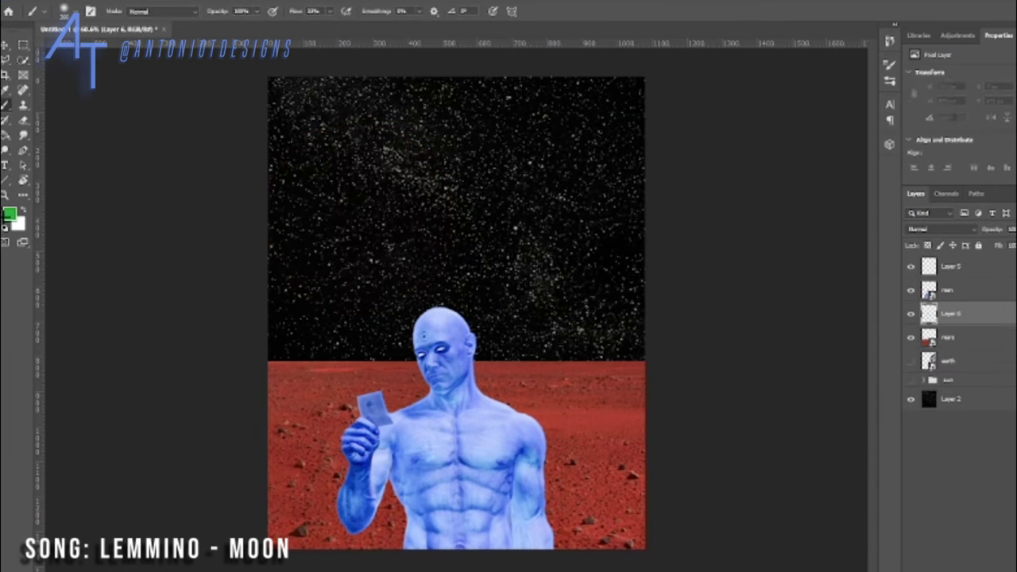
click(9, 213)
click(908, 106)
click(453, 325)
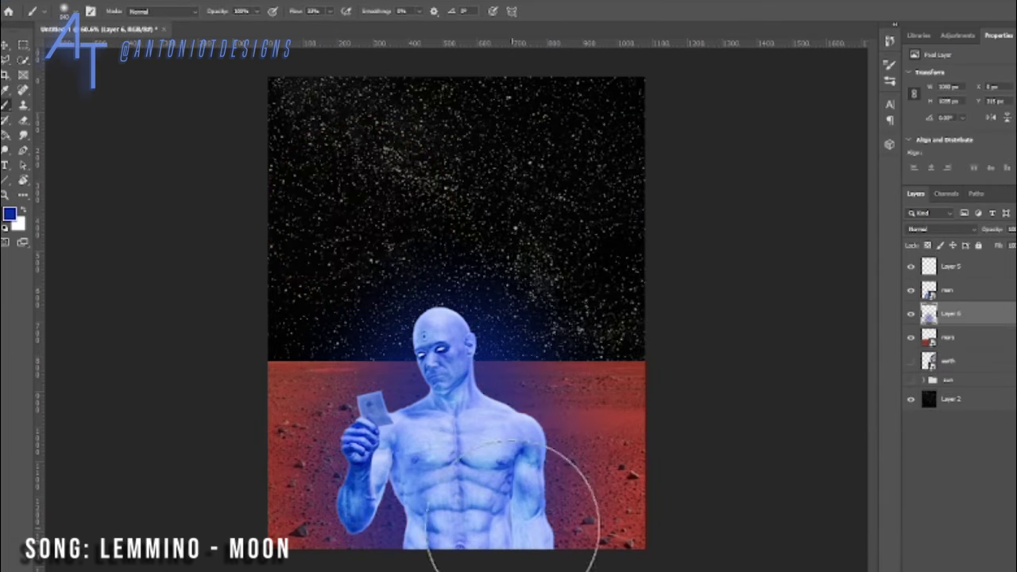
Step: Set the glow layer to Linear Dodge (Add), resample blues, and toggle it to compare
click(942, 229)
click(942, 338)
alt+click(364, 432)
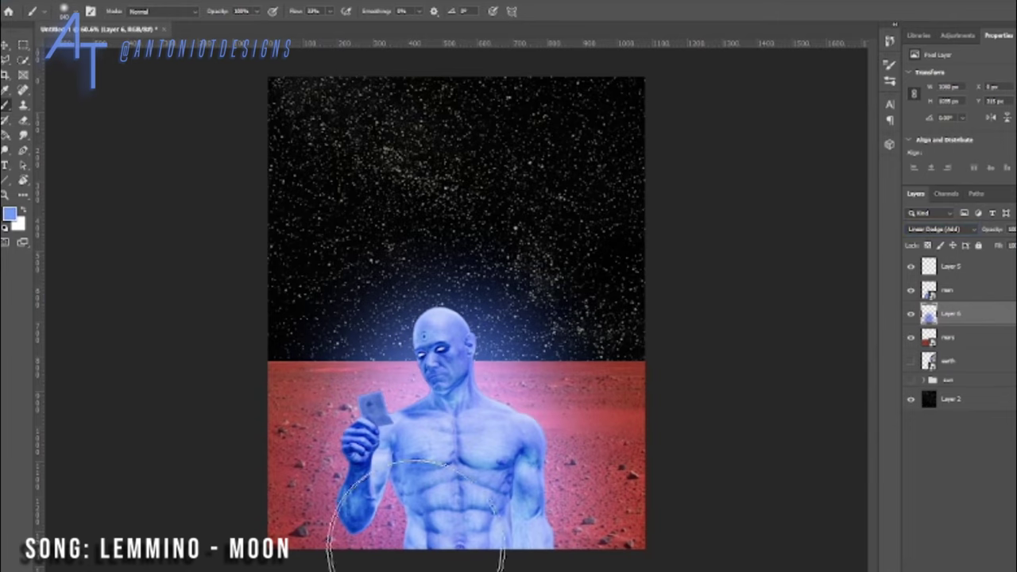
alt+click(363, 503)
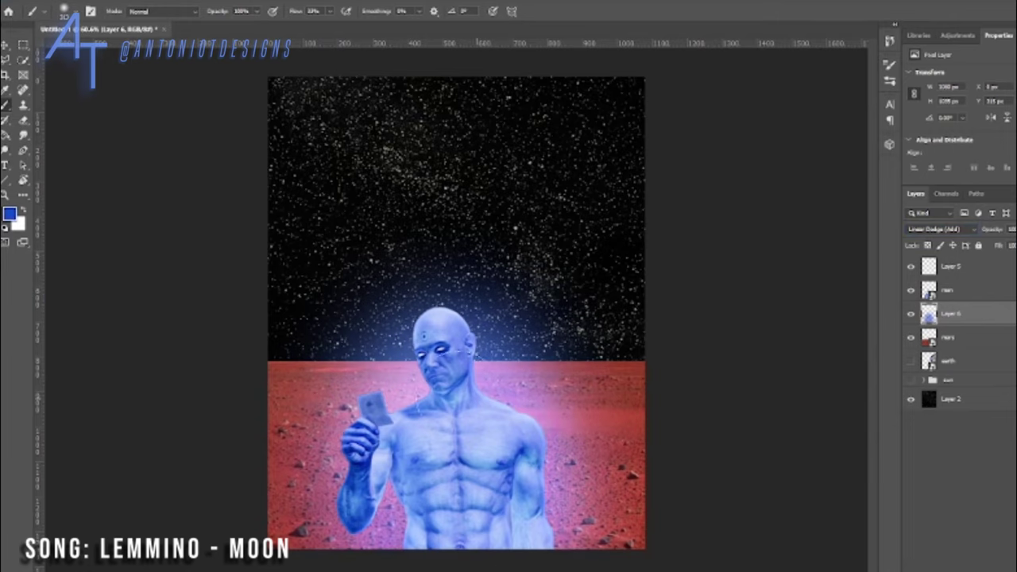
click(911, 314)
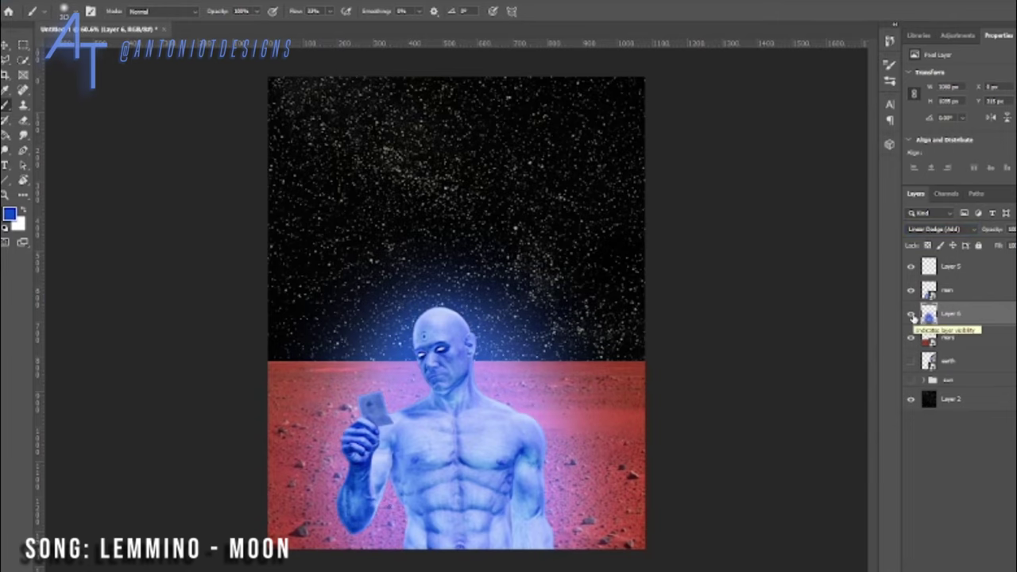
key(e)
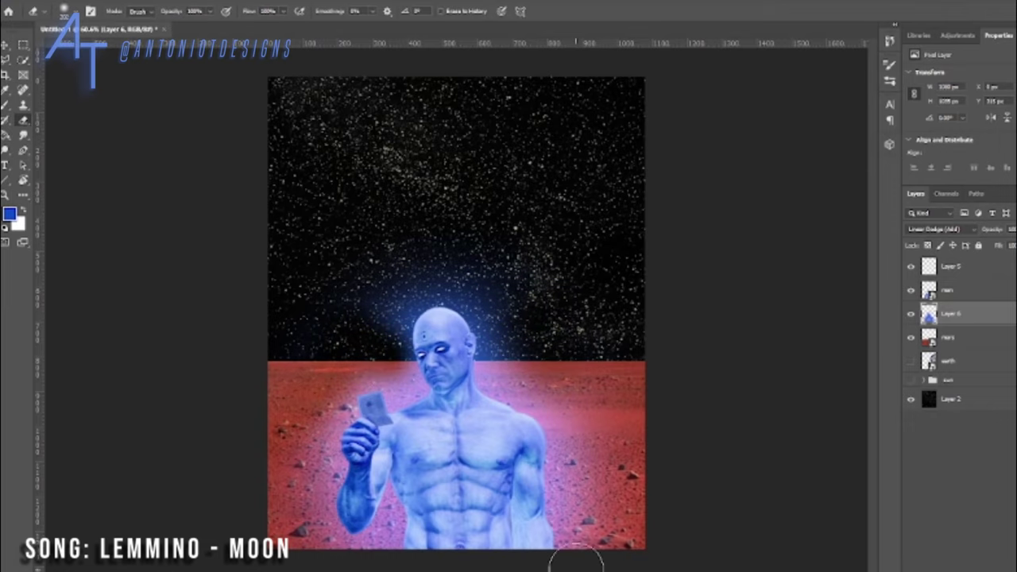
Step: Add Color Balance and a clipped Exposure to the star sky, showing the sun and Earth again
click(949, 399)
click(911, 313)
click(910, 290)
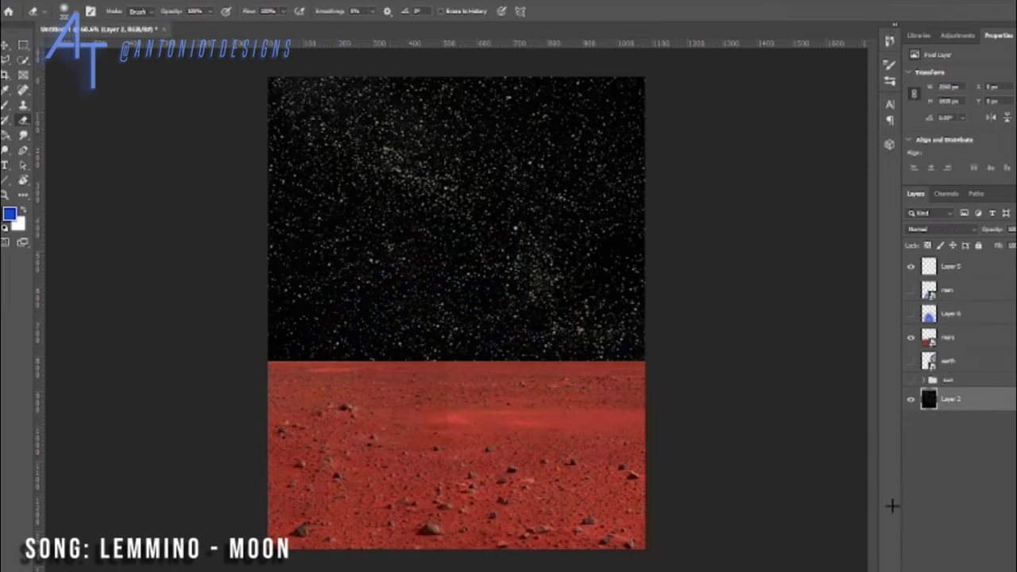
drag(947, 377, 947, 341)
drag(996, 268, 953, 314)
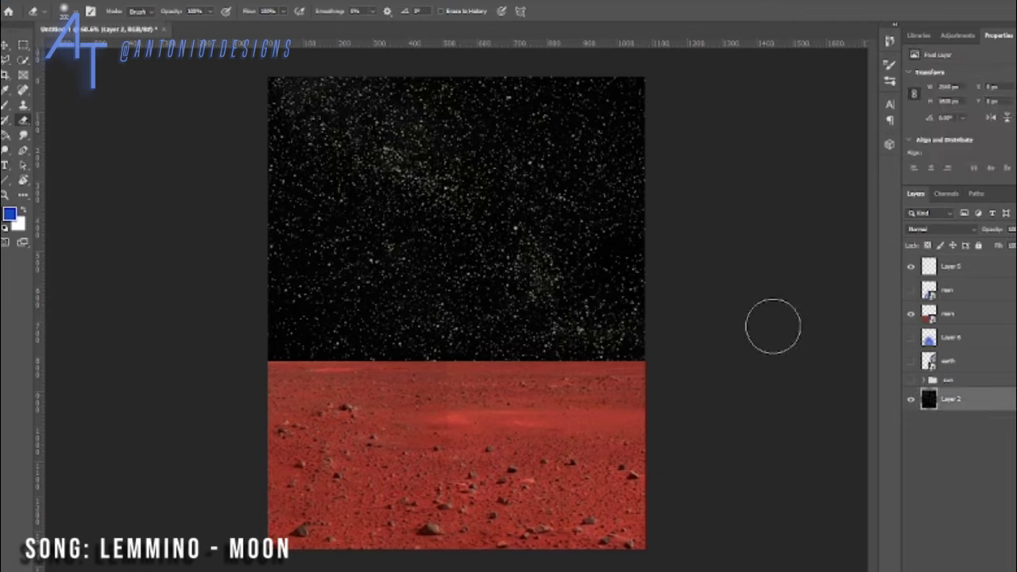
click(910, 290)
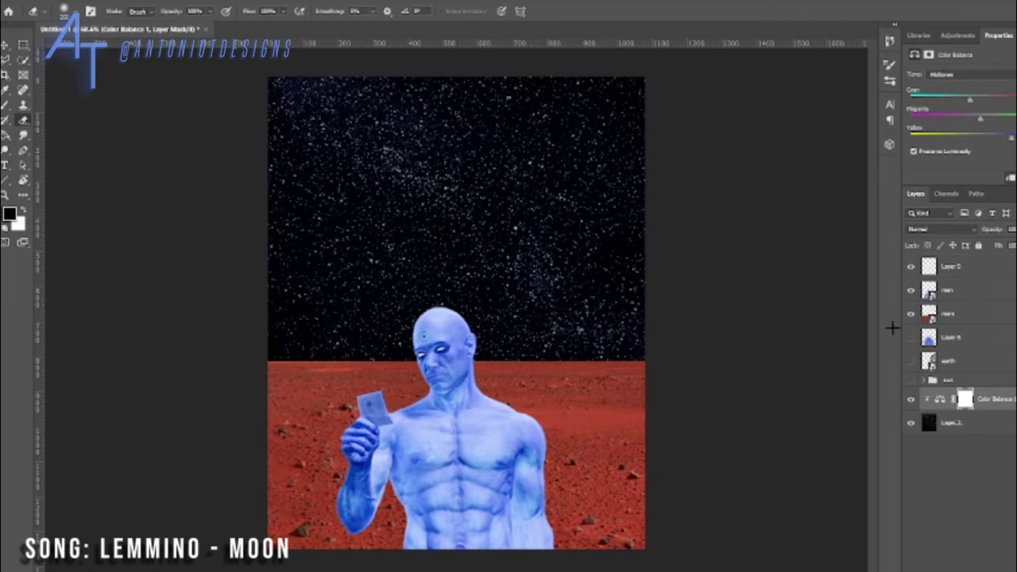
click(910, 380)
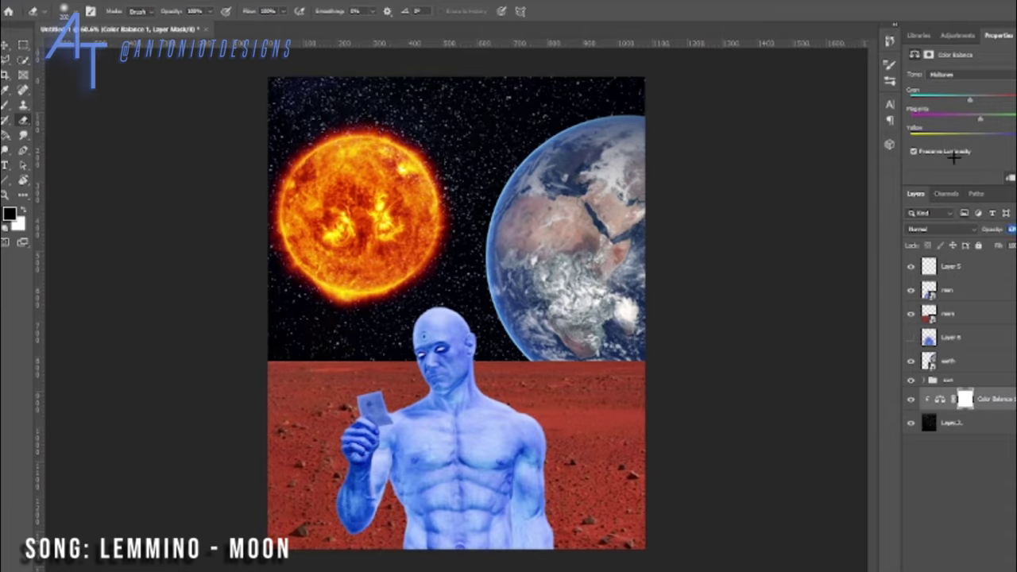
click(958, 35)
click(985, 100)
Step: Desaturate and darken the Mars ground with clipped Hue/Saturation and Exposure adjustments
click(953, 314)
click(958, 35)
click(956, 118)
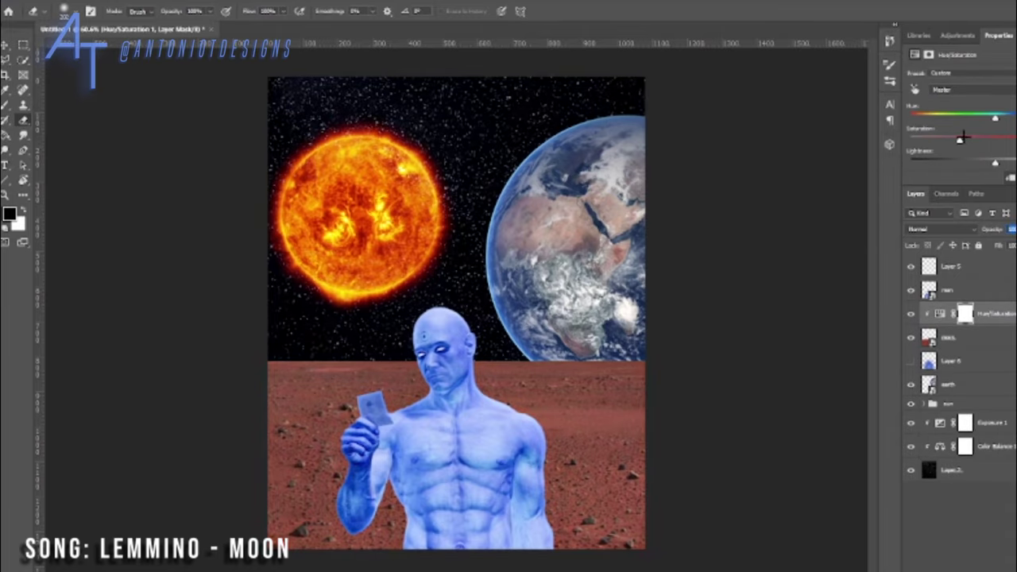
click(957, 35)
click(973, 99)
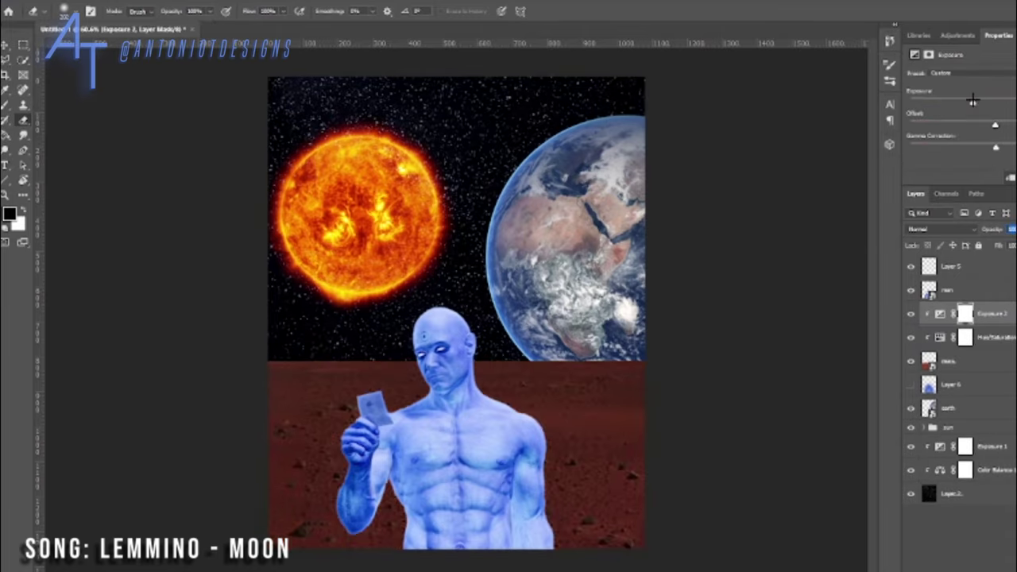
drag(995, 147, 1001, 146)
drag(973, 103, 1010, 103)
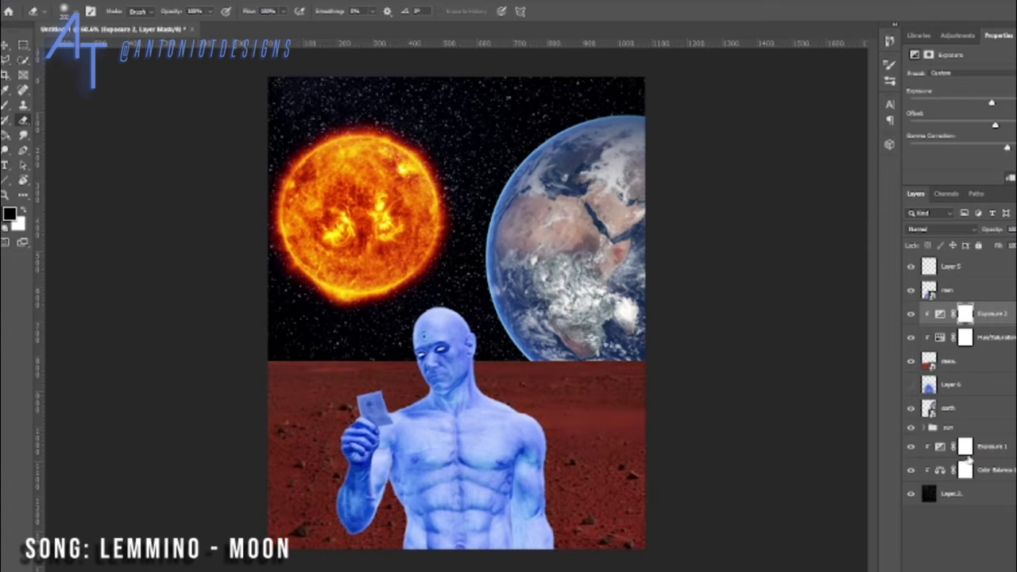
Step: Merge the ground adjustments into the mars layer and create a new empty layer
key(ctrl+e)
key(ctrl+shift+n)
key(Return)
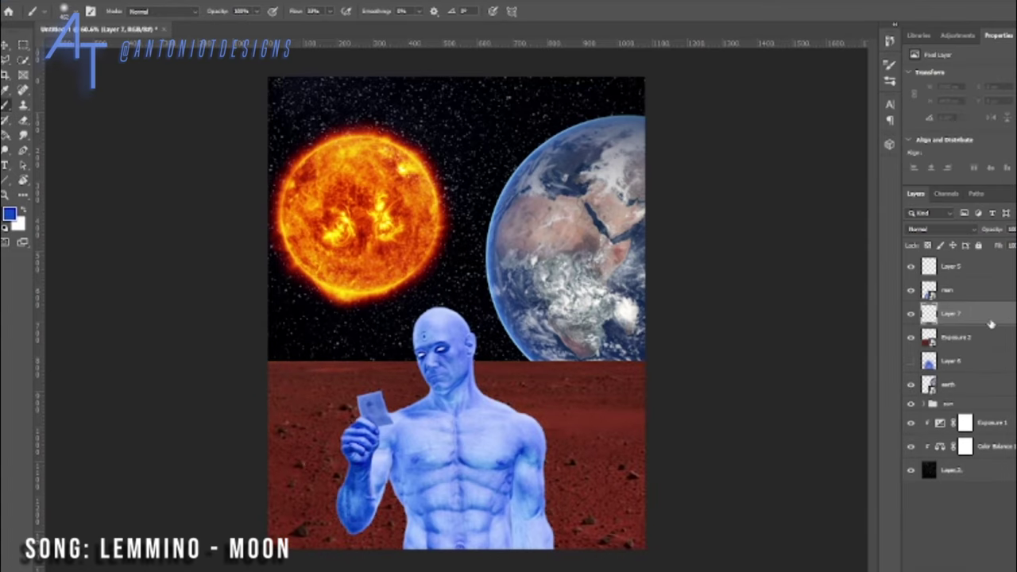
Step: Try a clipped Color Balance shifting the ground toward orange, then delete it
click(910, 290)
click(951, 337)
alt+click(336, 233)
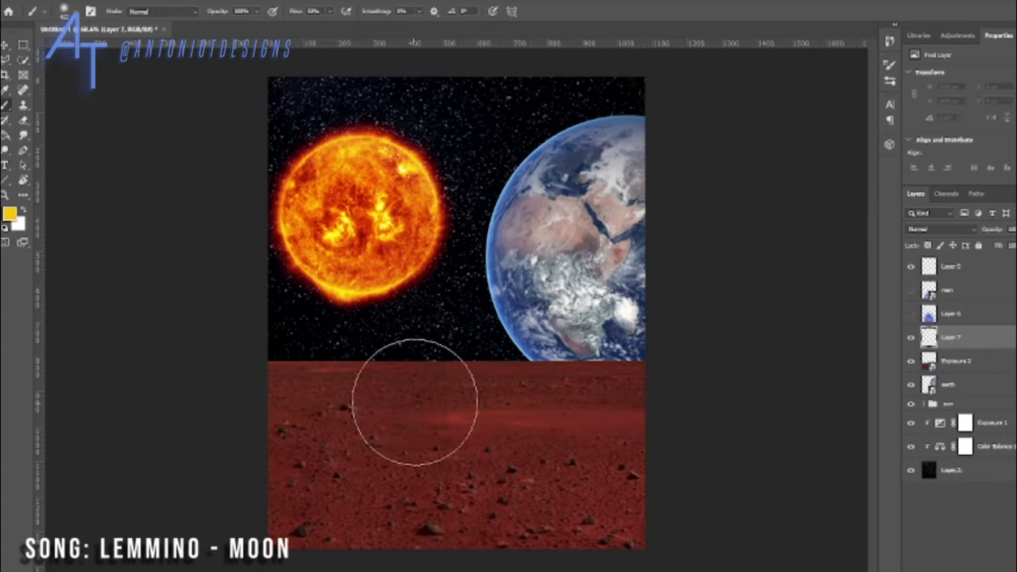
click(957, 35)
click(947, 75)
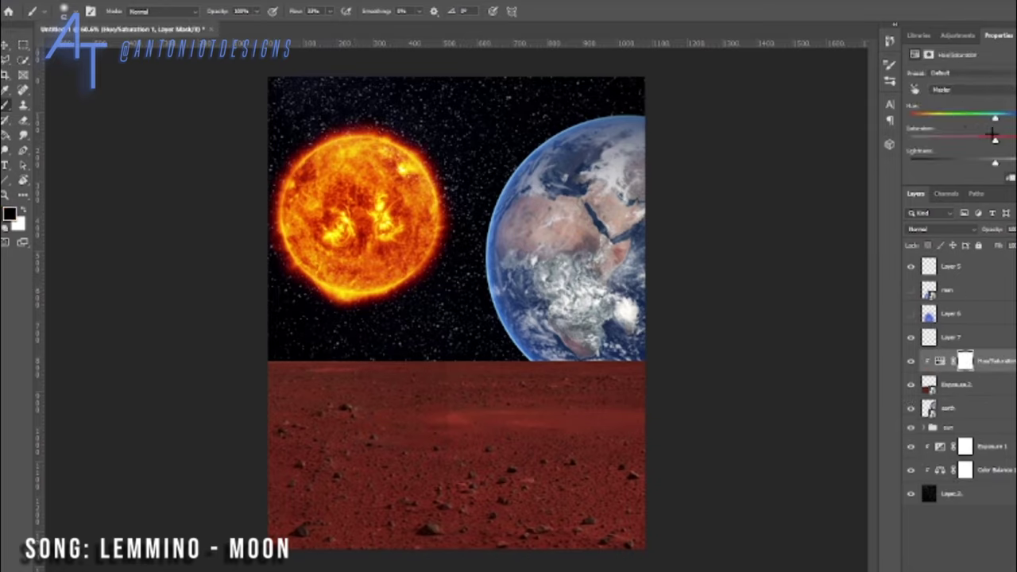
drag(953, 313, 953, 361)
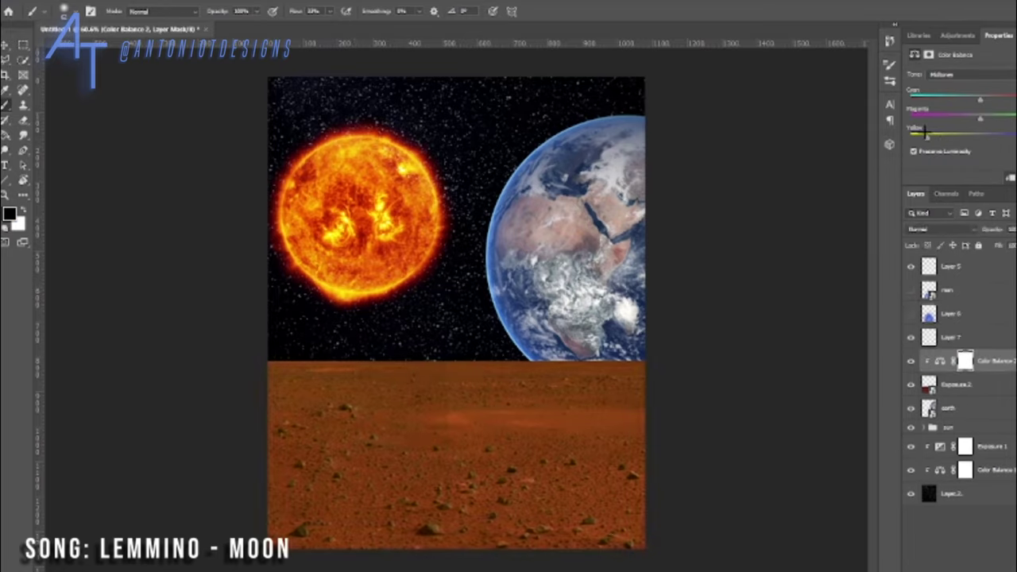
drag(943, 138, 939, 138)
drag(1010, 104, 931, 118)
key(Delete)
Step: Add a clipped, colorized pale sandy-yellow Hue/Saturation to the ground and invert its mask
click(957, 35)
click(933, 76)
click(968, 151)
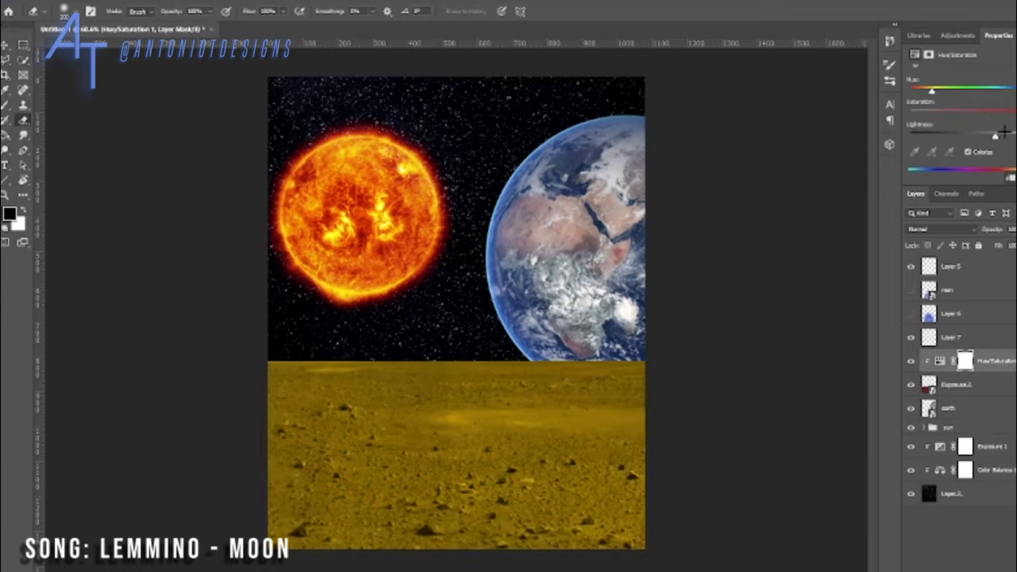
drag(994, 132, 1003, 132)
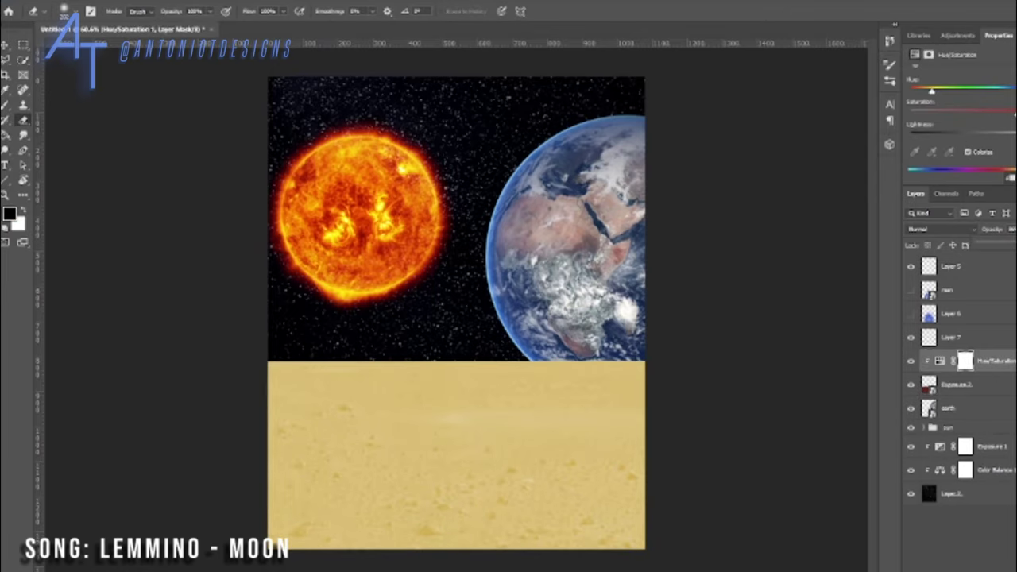
key(ctrl+i)
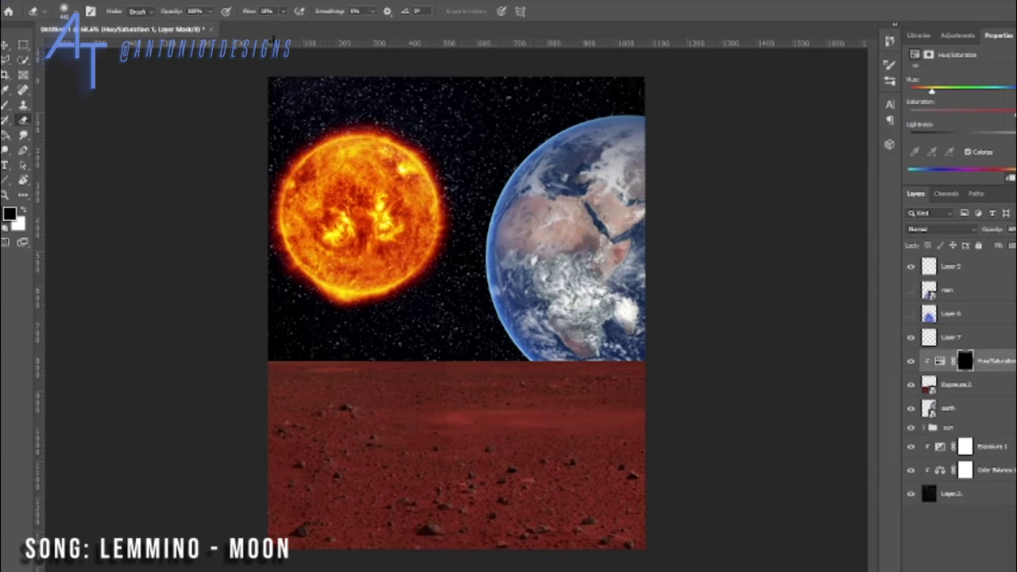
Step: Set up a large, very low-flow white brush for the mask and show the man and glow again
key(b)
click(329, 11)
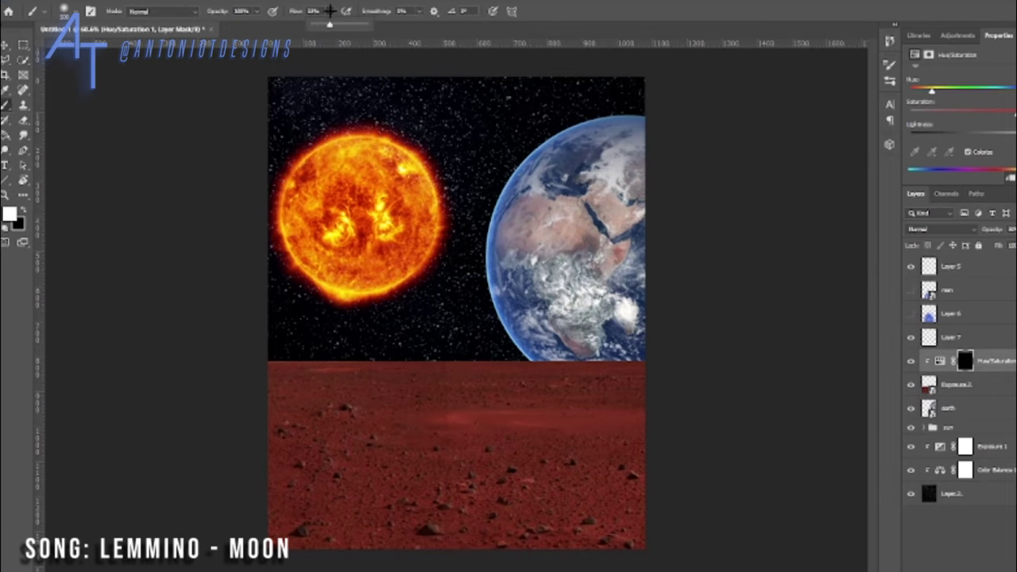
mouse_move(353, 422)
mouse_down()
mouse_move(488, 408)
mouse_move(340, 386)
mouse_up()
key(x)
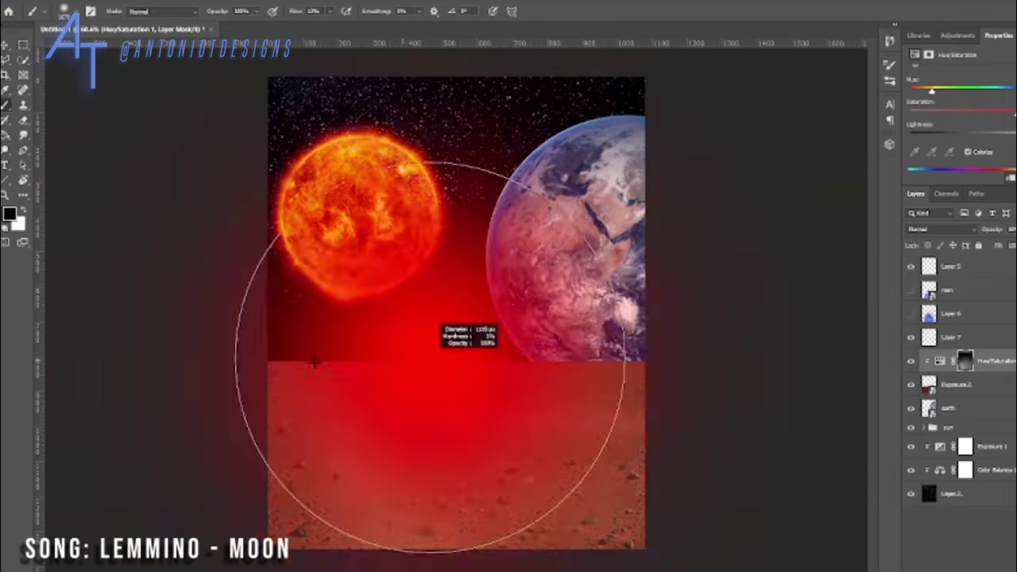
key(ctrl+plus)
scroll(604, 396, down, 1)
click(330, 11)
scroll(548, 564, down, 5)
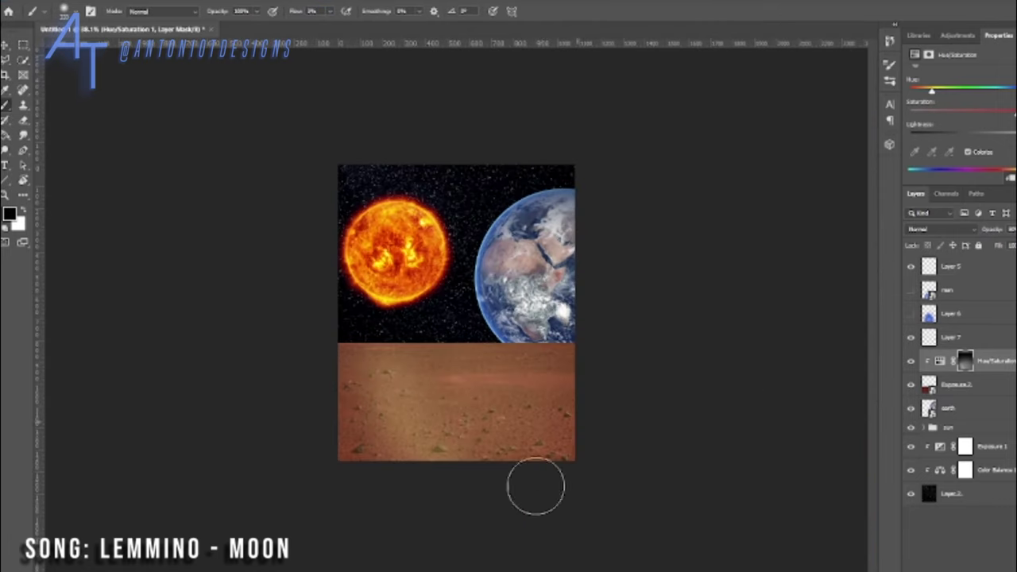
click(910, 314)
click(911, 290)
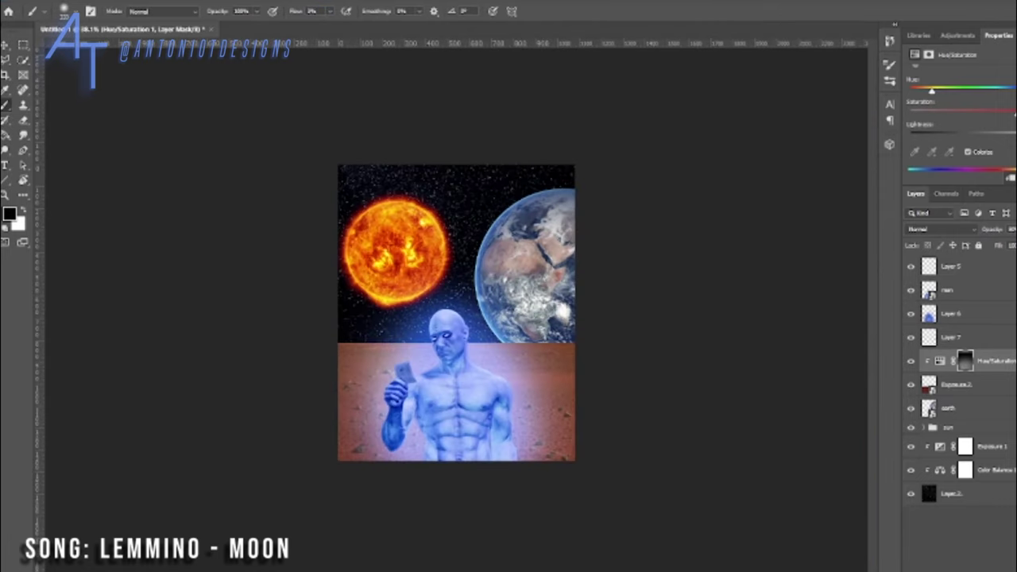
Step: Move the empty layer beneath the Earth and pick a light blue from the Earth's edge
click(950, 304)
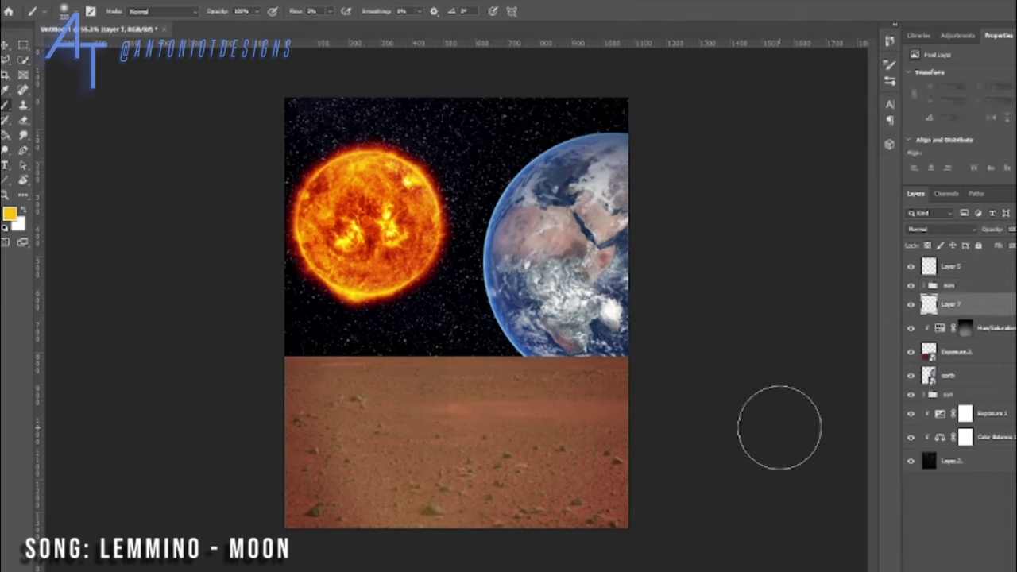
drag(950, 304, 950, 387)
alt+click(504, 329)
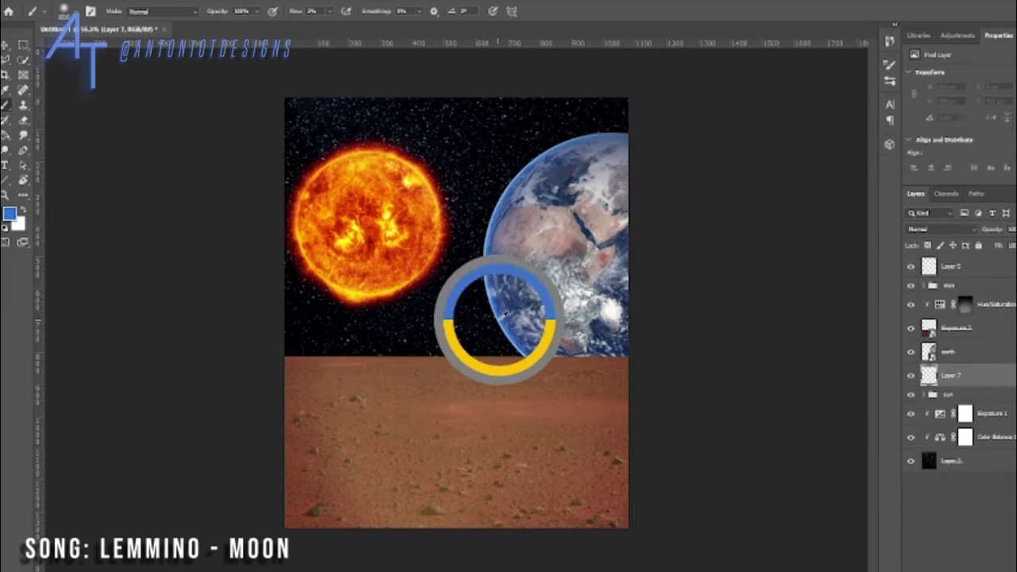
key(shift+7)
key(shift+2)
click(596, 245)
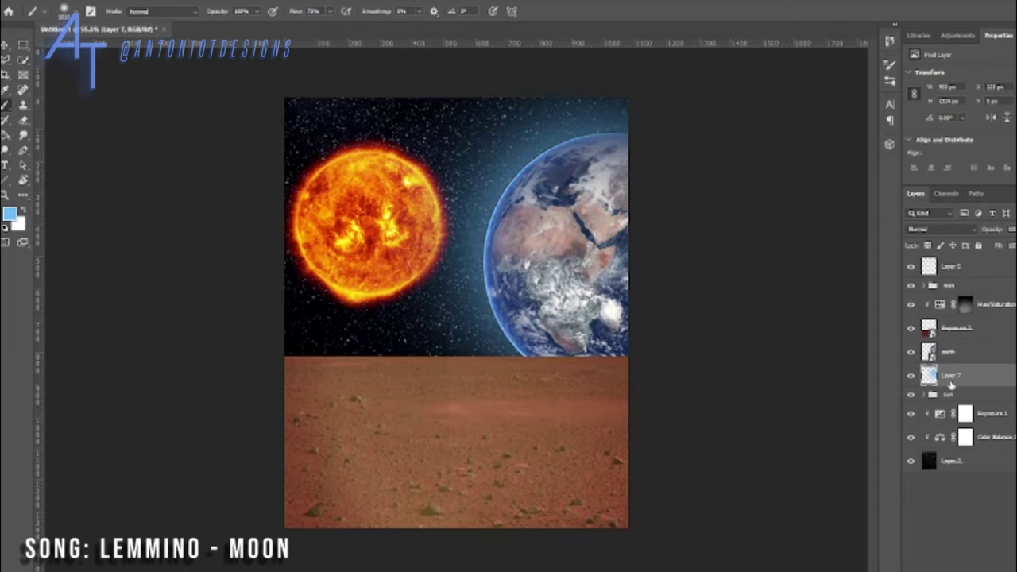
click(950, 351)
click(950, 375)
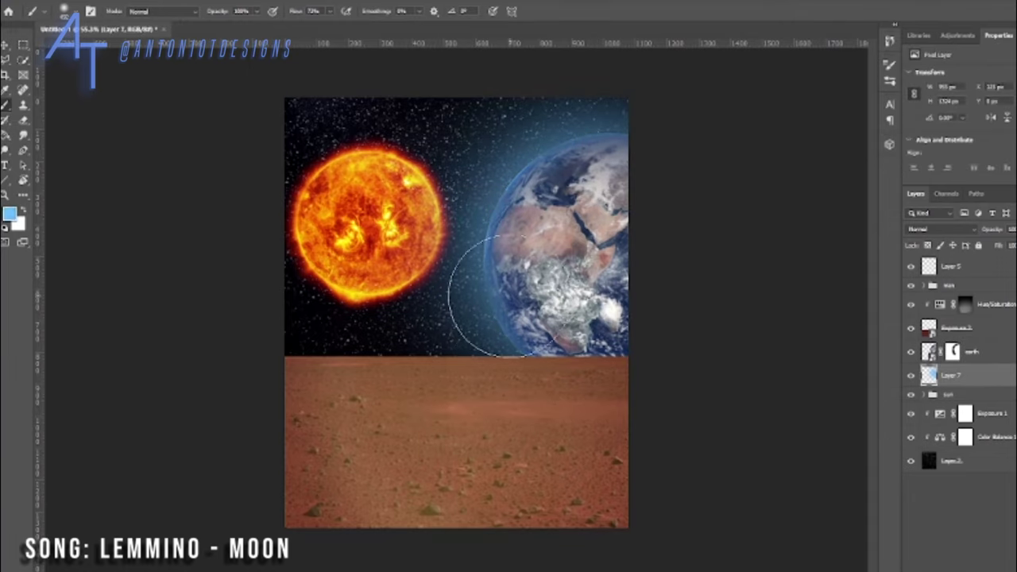
Step: Sample the man's blue, set the layer to Linear Dodge (Add), and paint a glow left of the Earth
alt+click(503, 414)
click(945, 285)
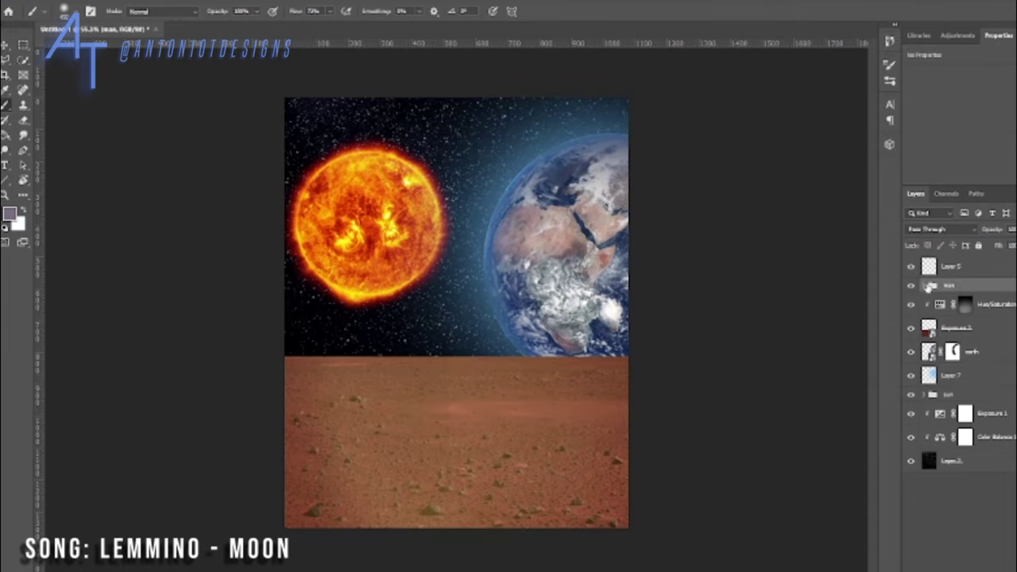
click(910, 285)
alt+click(533, 436)
click(910, 285)
click(950, 375)
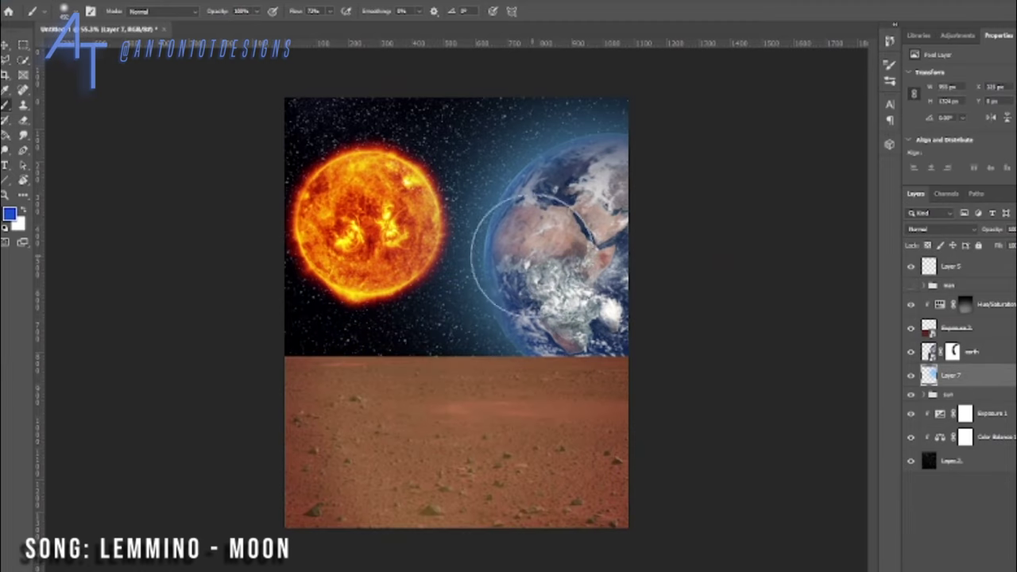
key(bracketright)
key(bracketright)
key(bracketright)
click(629, 276)
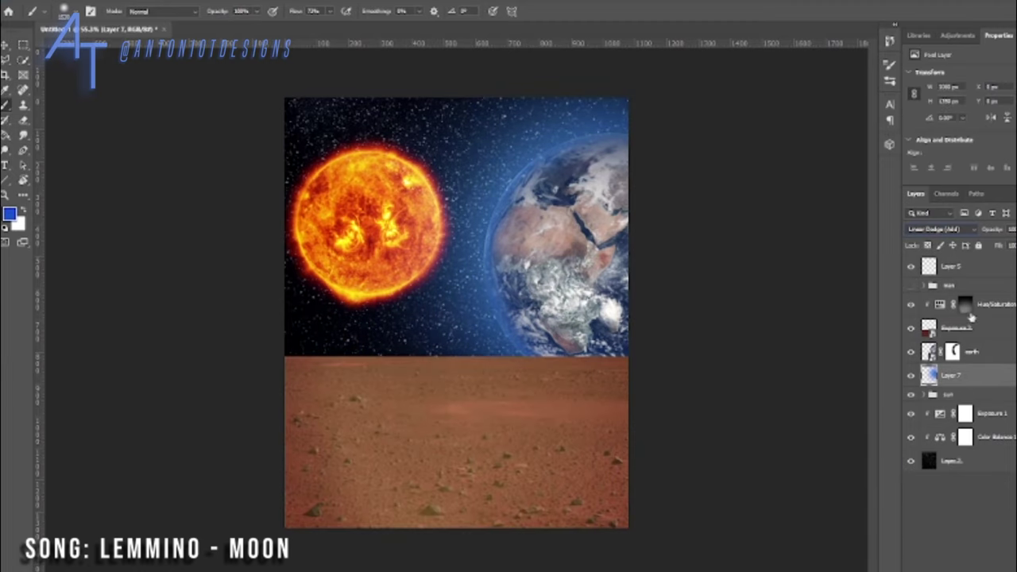
Step: Group the Earth with its glow as 'earth' and add a Color Balance cooling its tones
shift+click(969, 351)
key(ctrl+g)
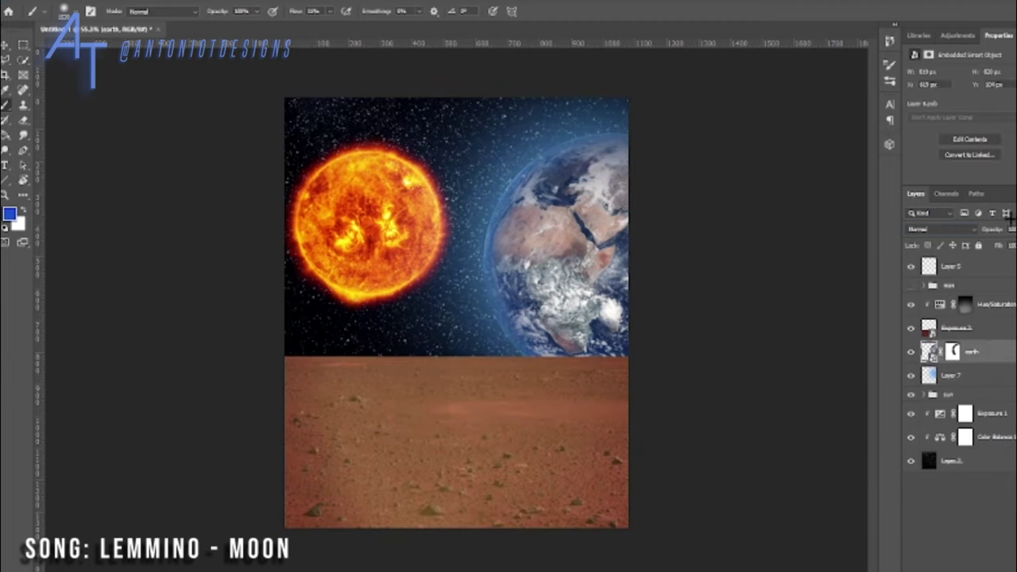
double_click(954, 347)
click(925, 347)
click(957, 35)
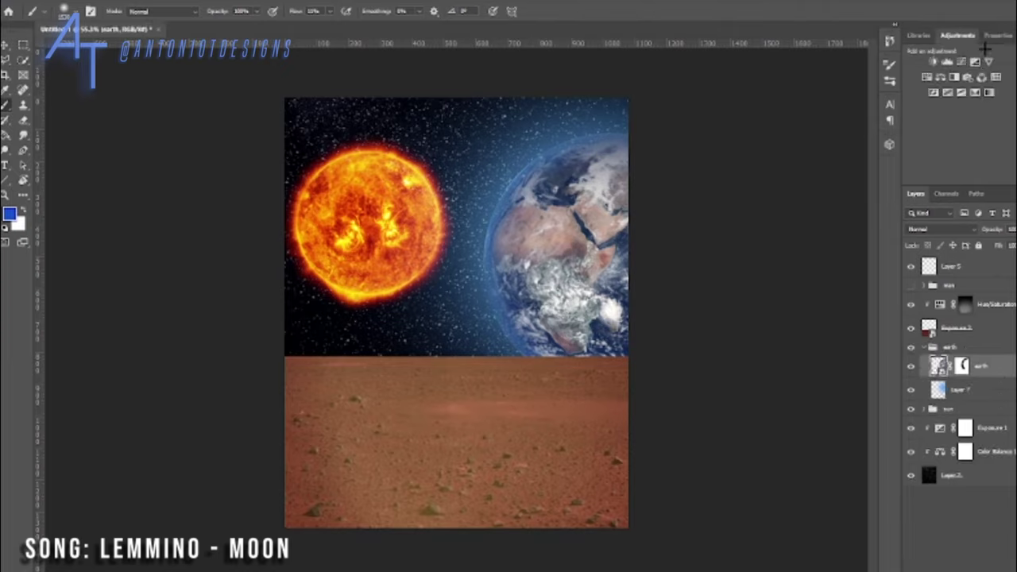
click(954, 77)
drag(998, 137, 1010, 117)
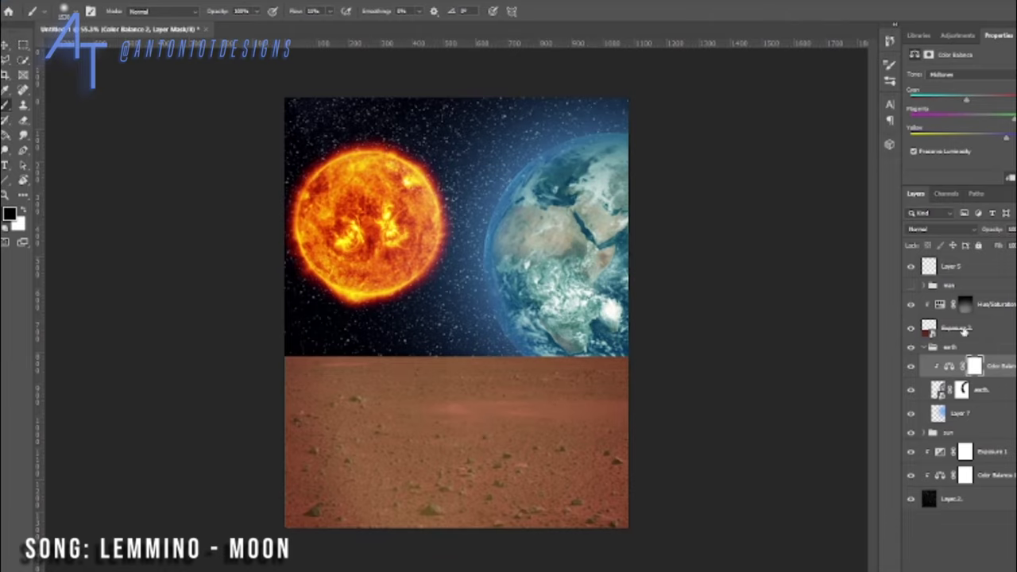
Step: Collapse the earth group and group the star-field background with its adjustment layers
click(930, 347)
click(953, 381)
shift+click(947, 403)
key(ctrl+g)
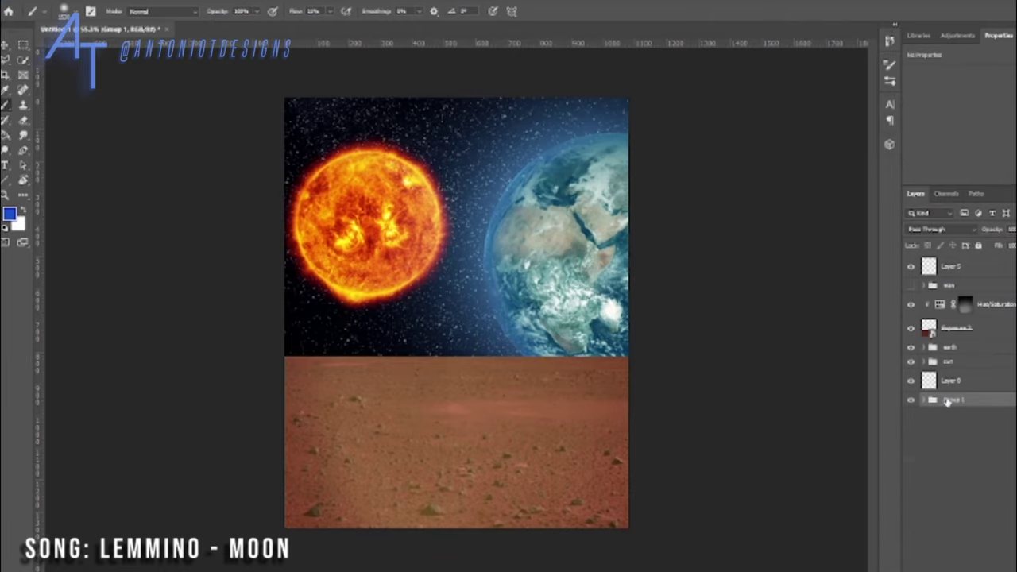
Step: Paint an orange-red soft glow around the sun on the empty layer, blended as Linear Dodge (Add)
click(975, 383)
alt+click(353, 220)
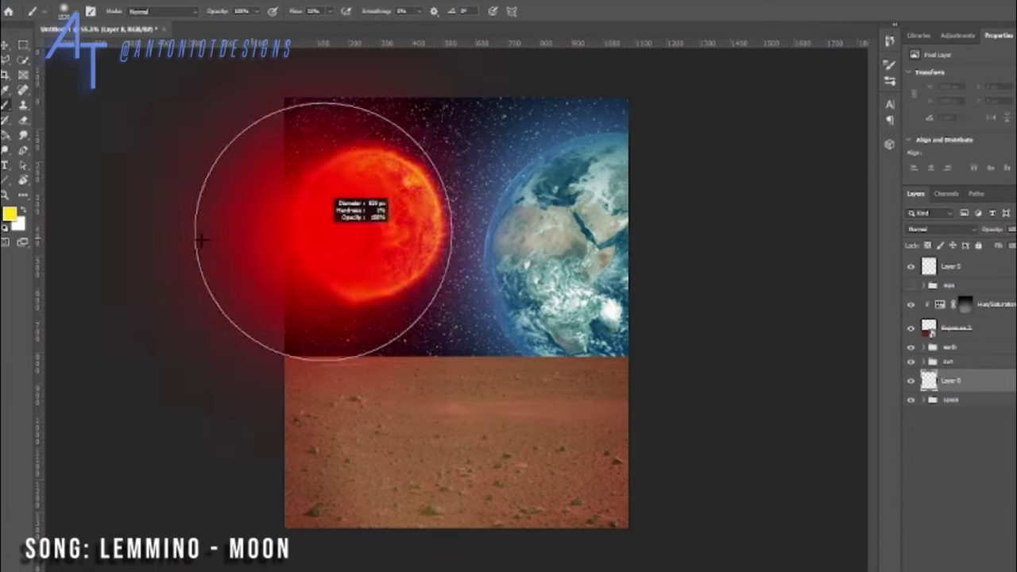
drag(371, 225, 325, 249)
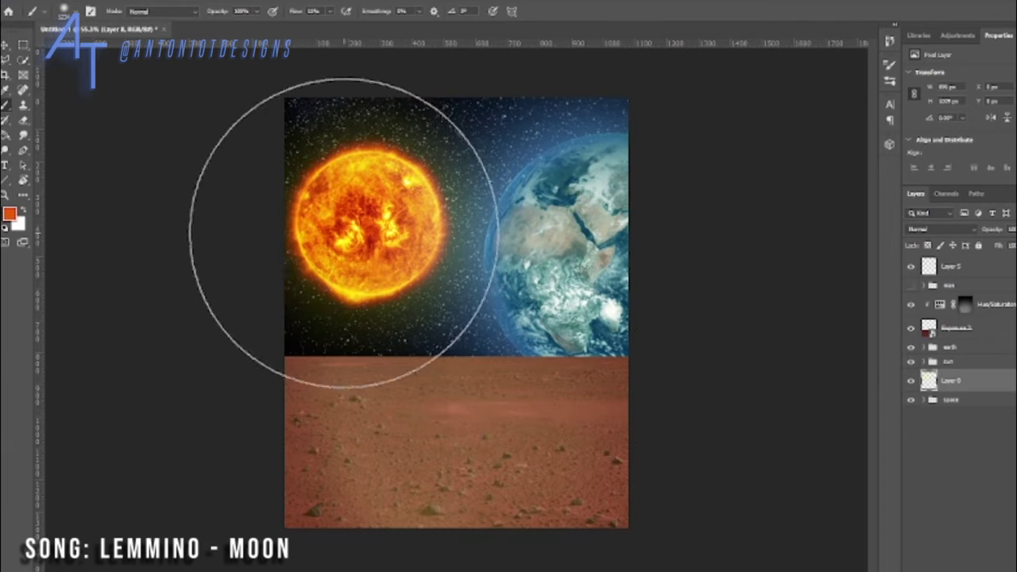
click(349, 239)
click(941, 229)
click(942, 340)
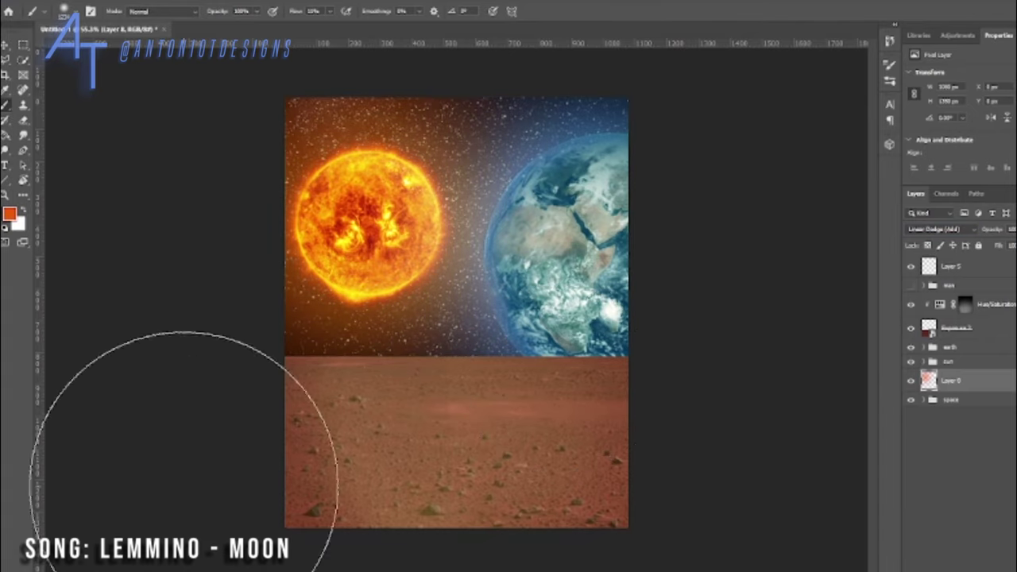
drag(375, 230, 370, 318)
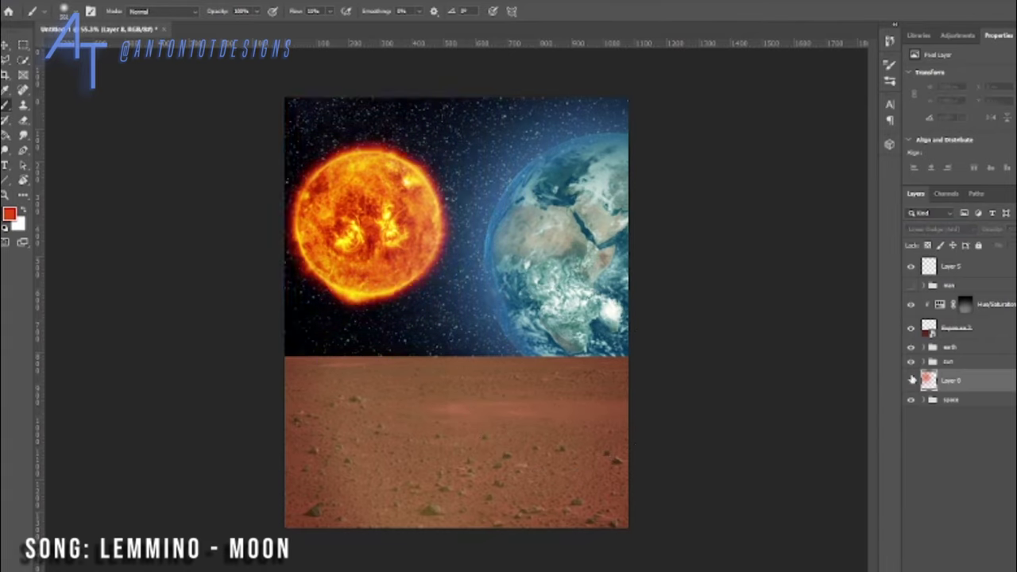
Step: Search images for 'flare' and copy a solar flare image
key(ctrl+plus)
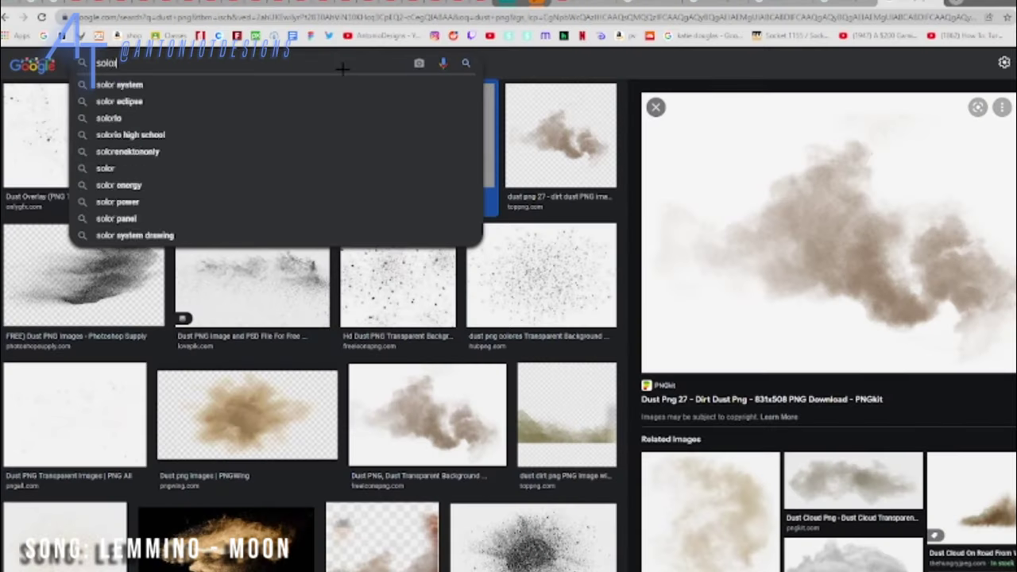
key(Return)
text(flare)
key(Return)
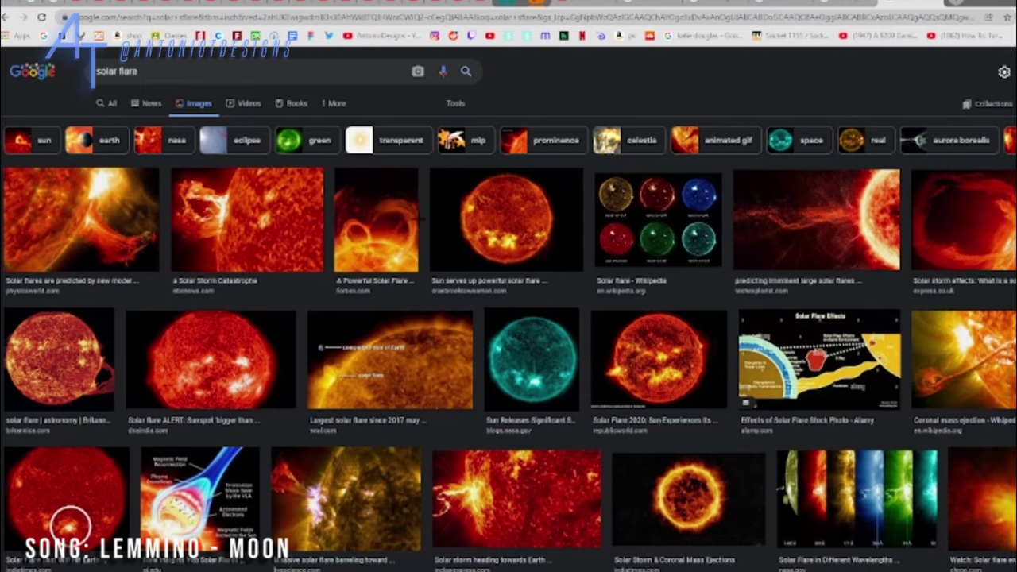
click(416, 221)
right_click(810, 350)
click(862, 461)
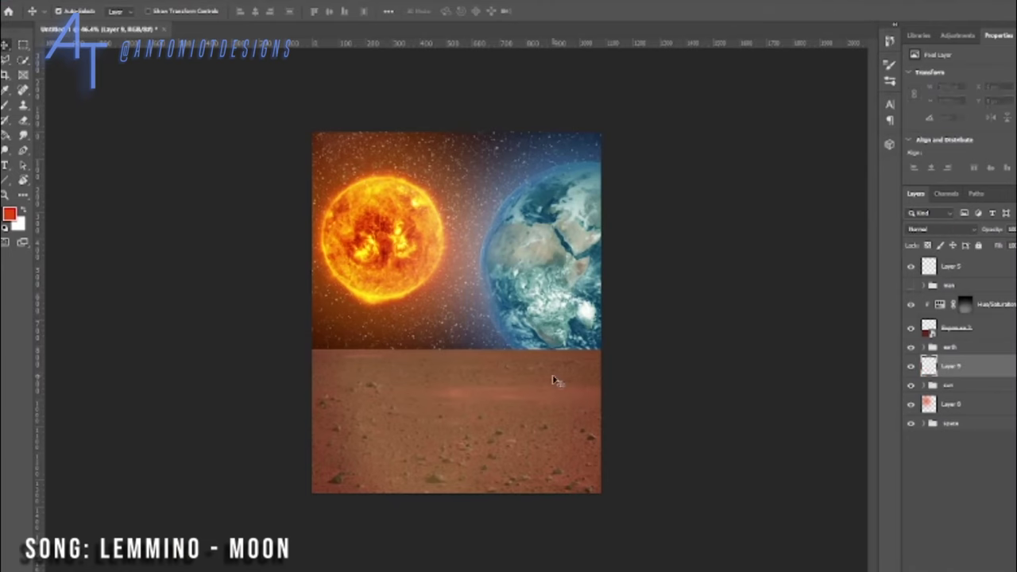
Step: Paste the solar flare over the sun, scaled down and blended in Screen mode
key(ctrl+v)
drag(631, 556, 487, 352)
drag(399, 234, 404, 170)
scroll(448, 313, up, 5)
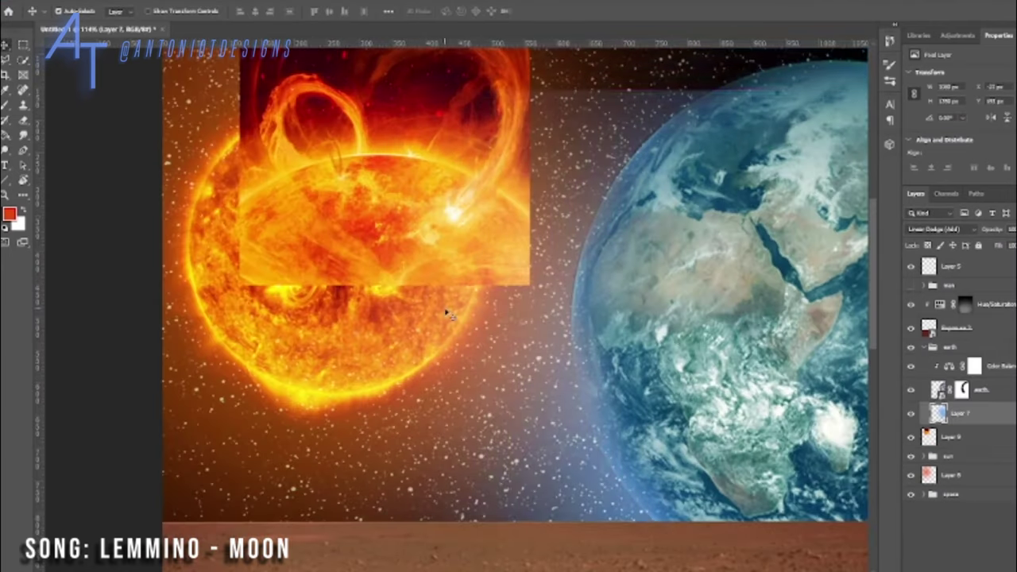
scroll(447, 314, down, 3)
key(ctrl+v)
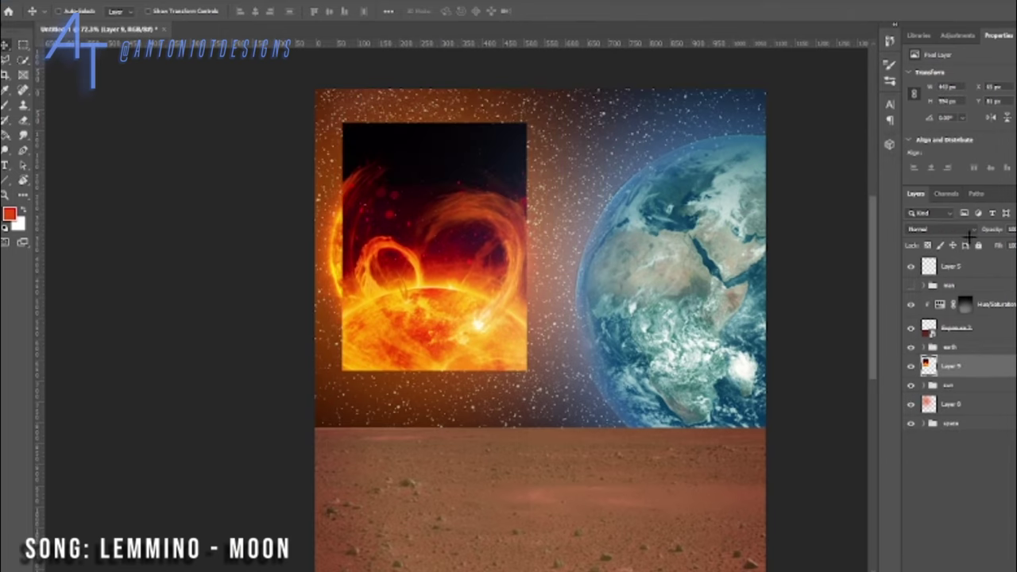
click(940, 229)
click(938, 354)
key(j)
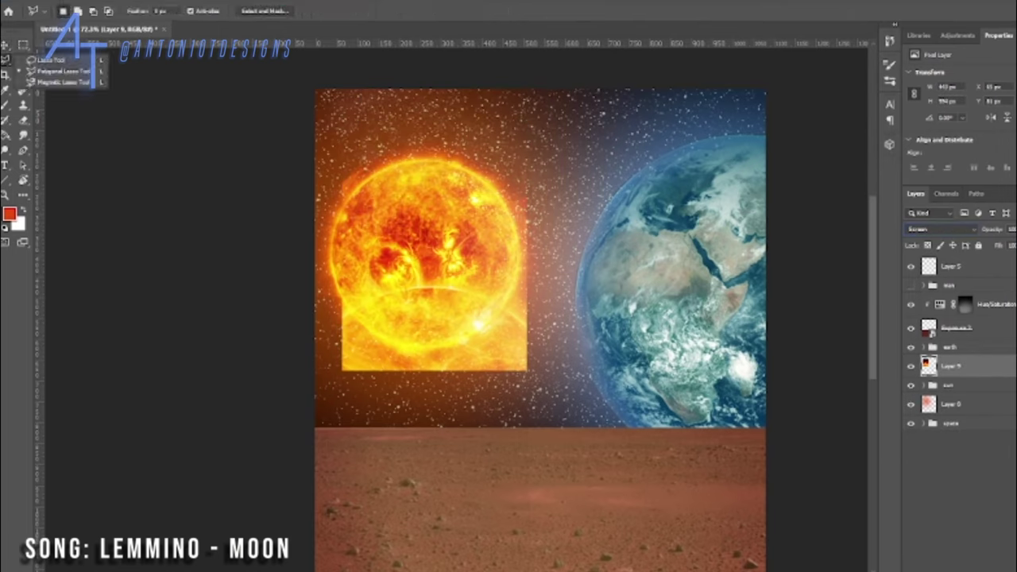
Step: Lasso-delete excess flare, then rotate, shrink and warp it over the sun's top edge
click(51, 59)
drag(328, 366, 337, 341)
key(Delete)
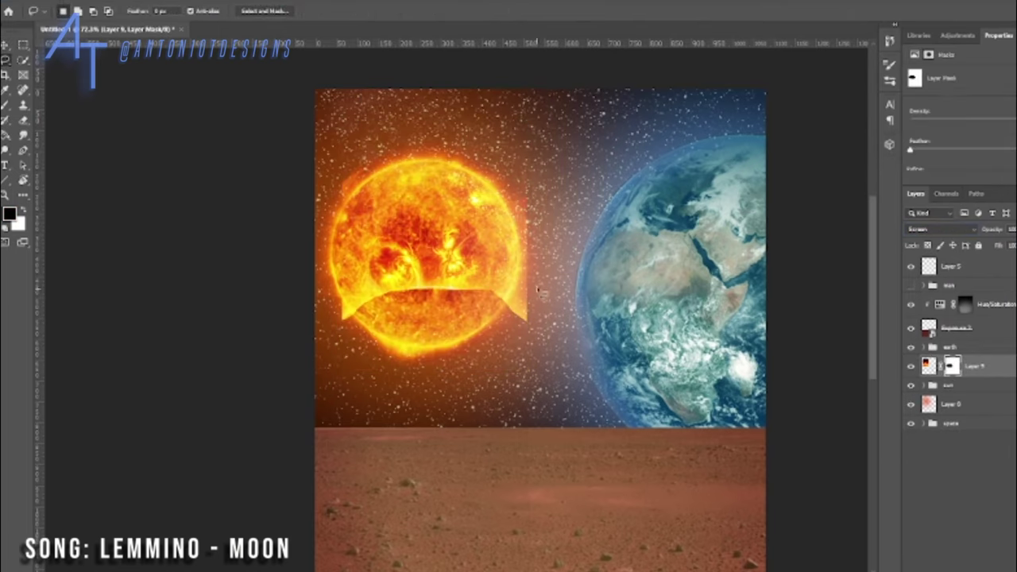
key(ctrl+t)
drag(371, 265, 556, 326)
drag(548, 52, 481, 143)
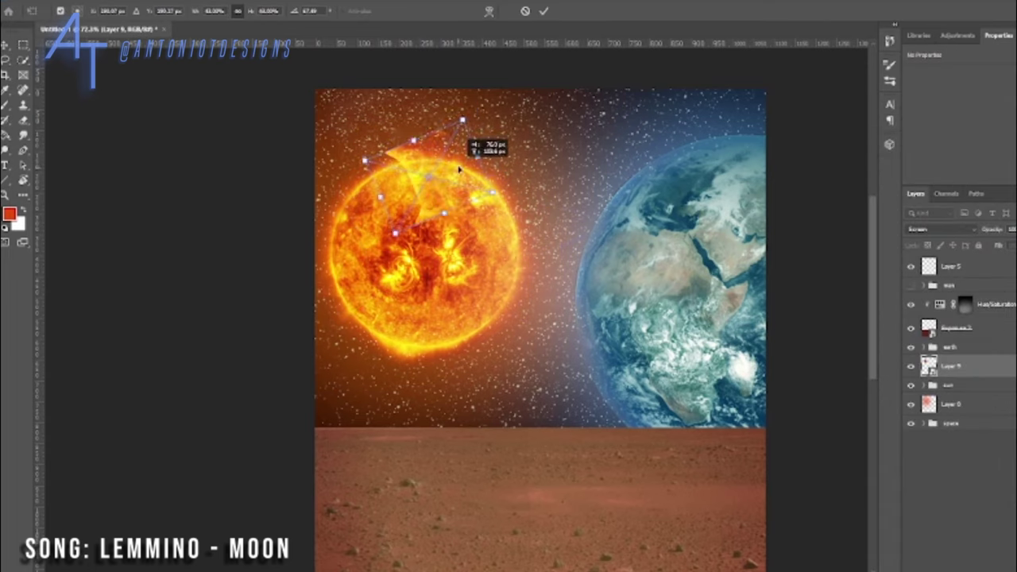
right_click(502, 179)
click(528, 234)
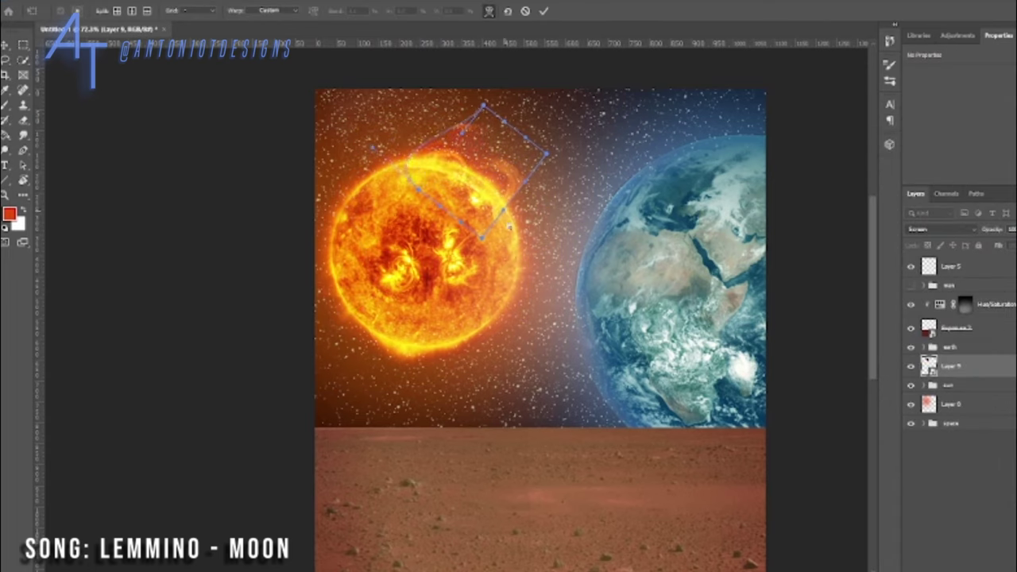
key(Return)
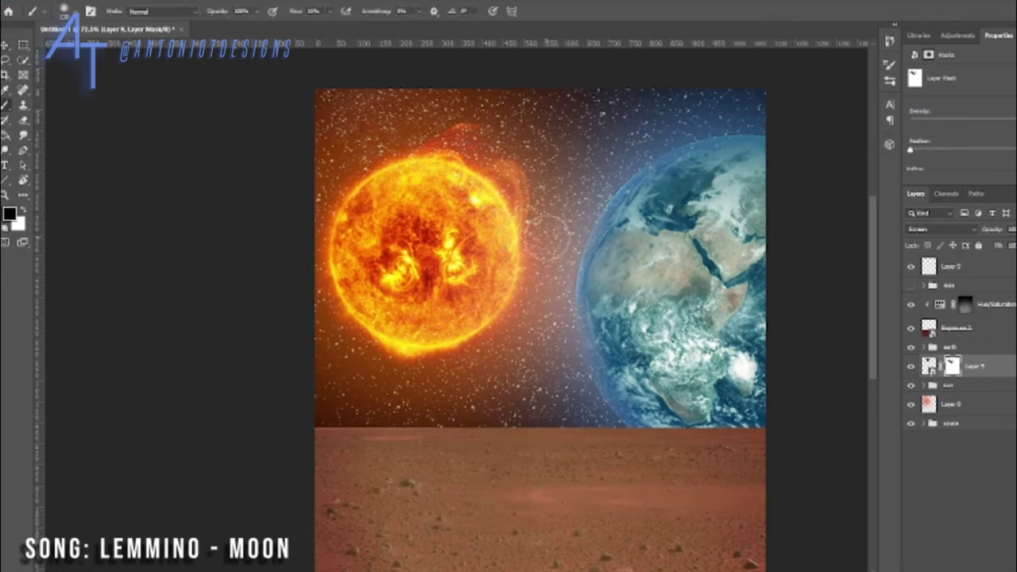
Step: Make a smart-object copy of the flare, set it to Screen, and reshape it over the sun's left side
right_click(969, 365)
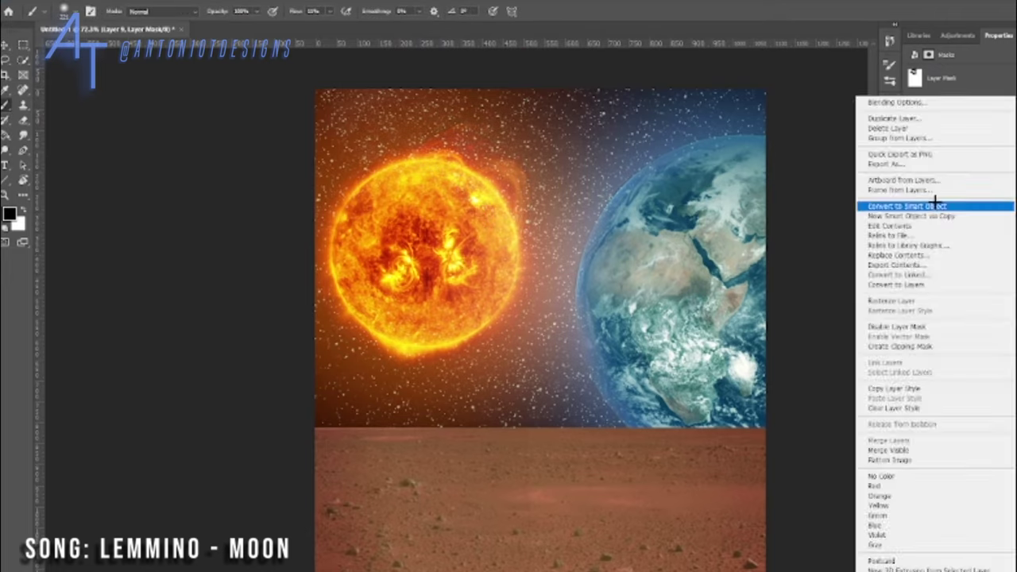
click(931, 199)
click(939, 228)
click(922, 312)
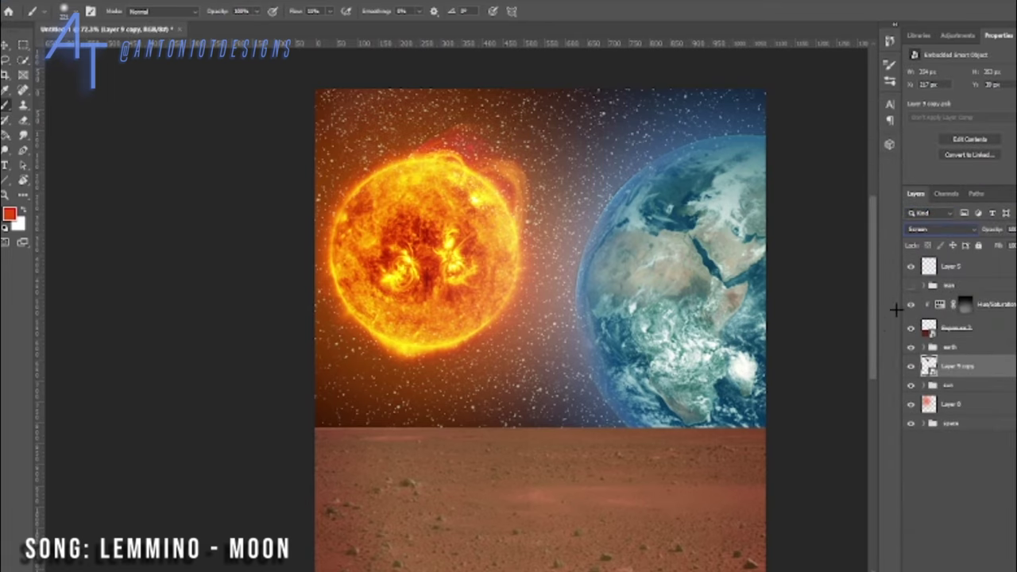
key(ctrl+t)
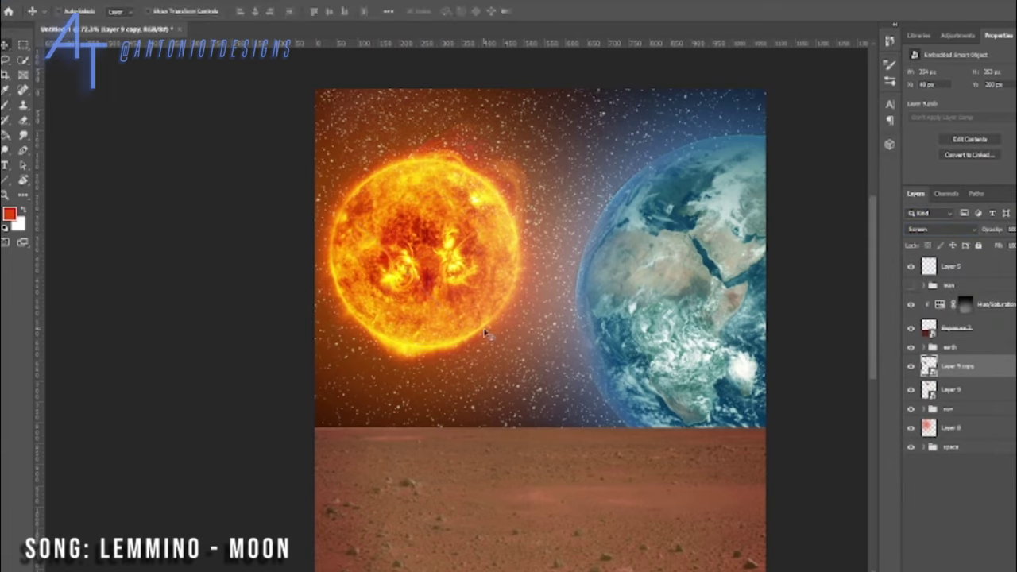
drag(353, 334, 355, 241)
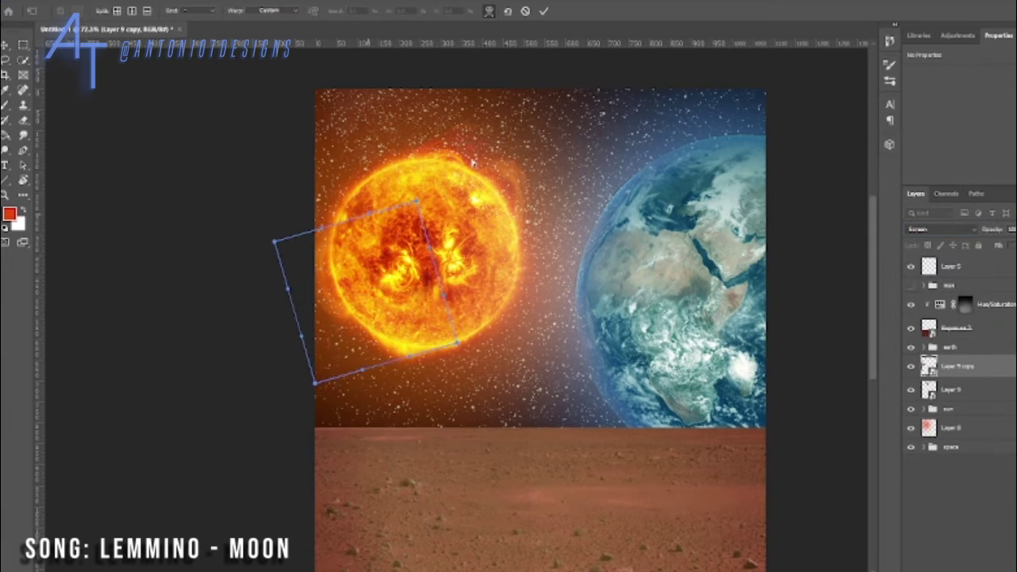
key(Return)
Step: Group the flare layers with the sun and paint a 20%-opacity glow along Earth's left edge
shift+click(971, 410)
key(ctrl+g)
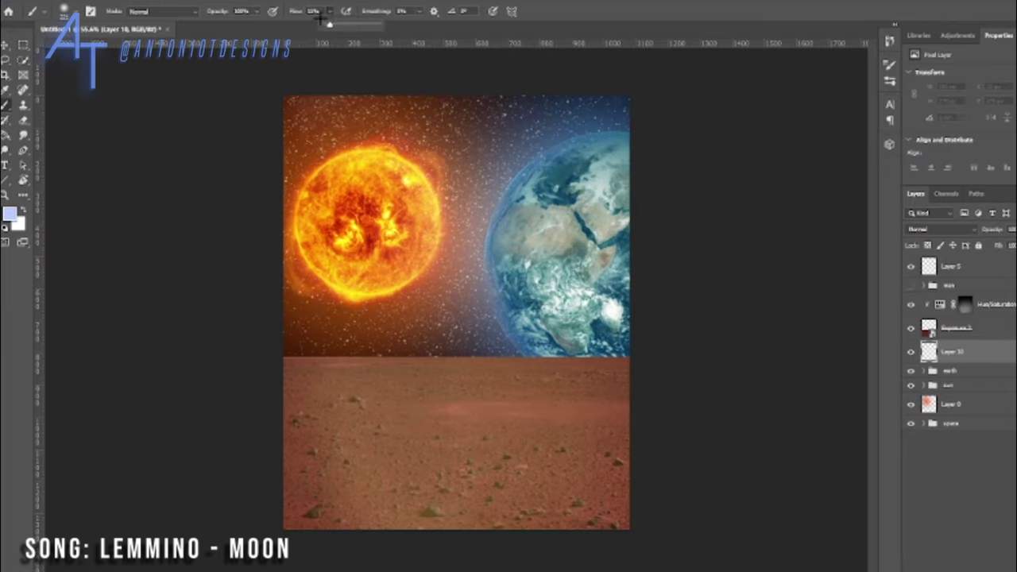
drag(251, 26, 220, 26)
drag(491, 318, 541, 190)
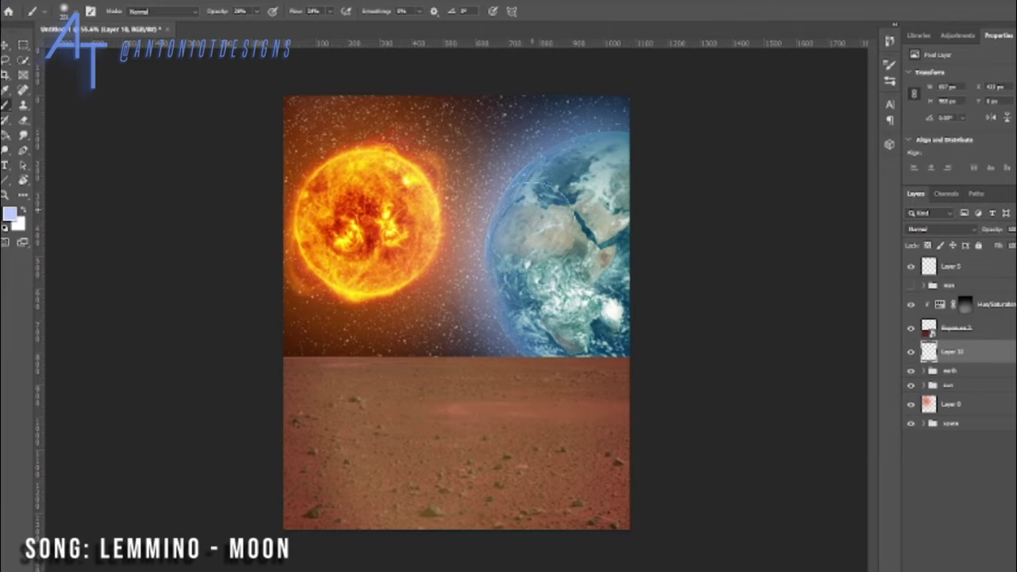
Step: Blend the Earth glow as Linear Dodge (Add), move it into the earth group, and remove empty Layer 10
scroll(761, 378, down, 1)
click(938, 229)
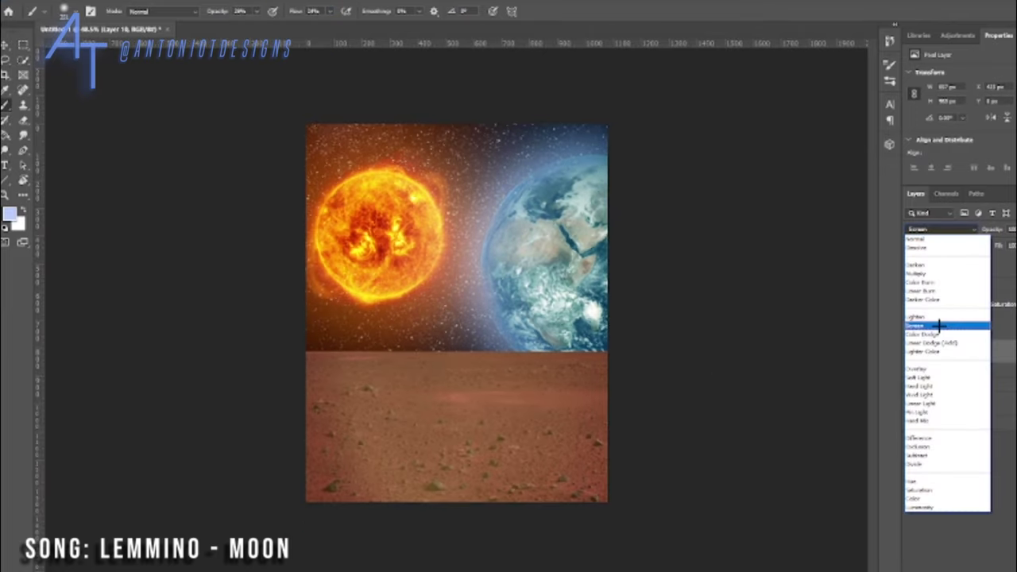
click(973, 349)
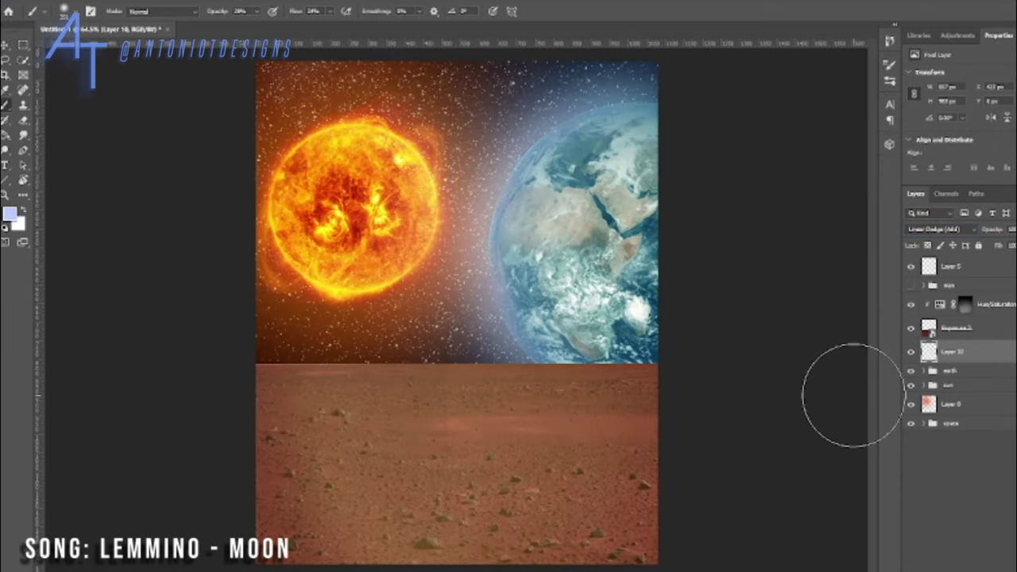
drag(951, 351, 968, 371)
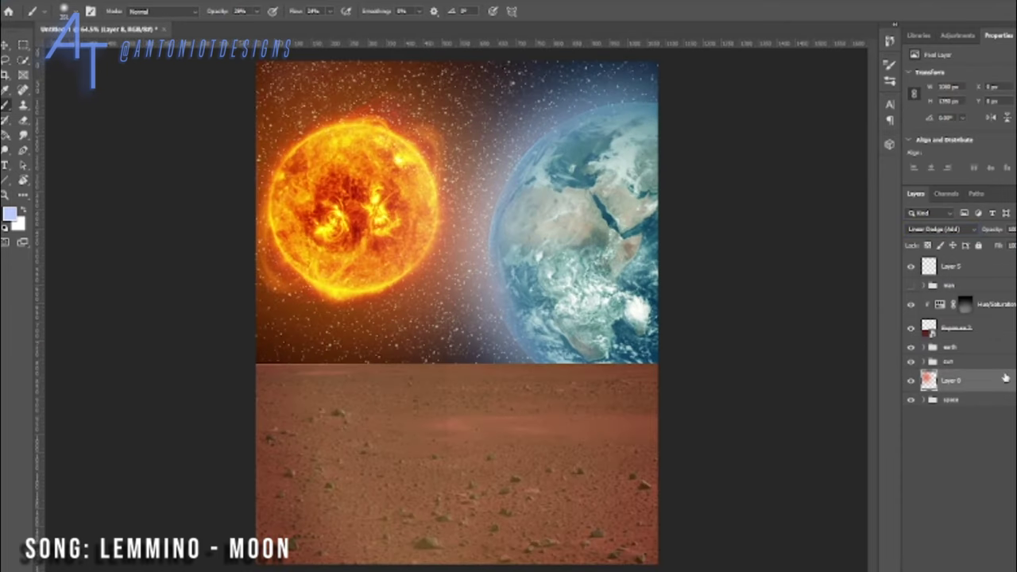
click(962, 327)
right_click(961, 304)
click(898, 273)
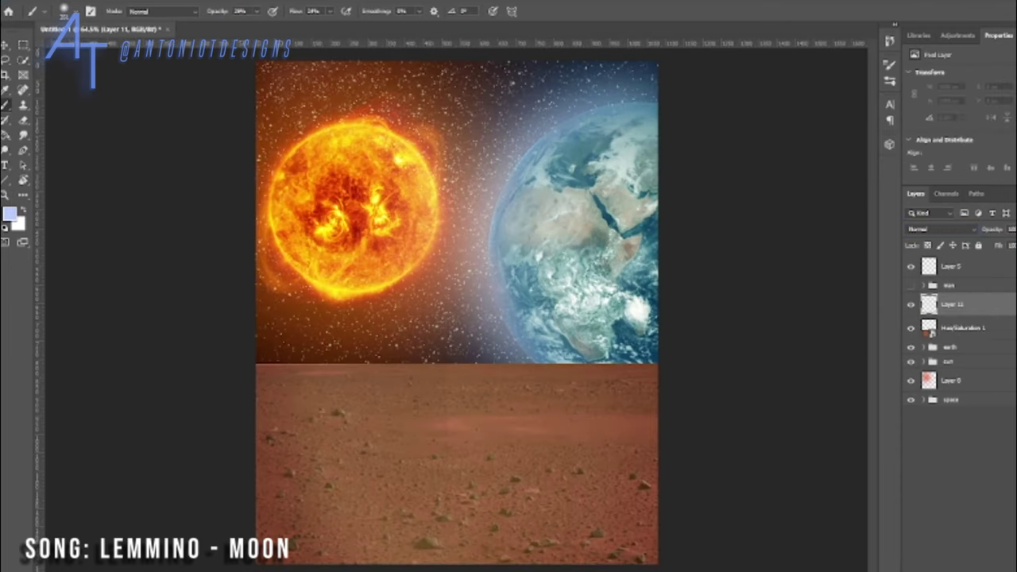
Step: Search Google Images for 'flouting pebbles' and preview a floating pebbles photo
click(524, 516)
text(flouting)
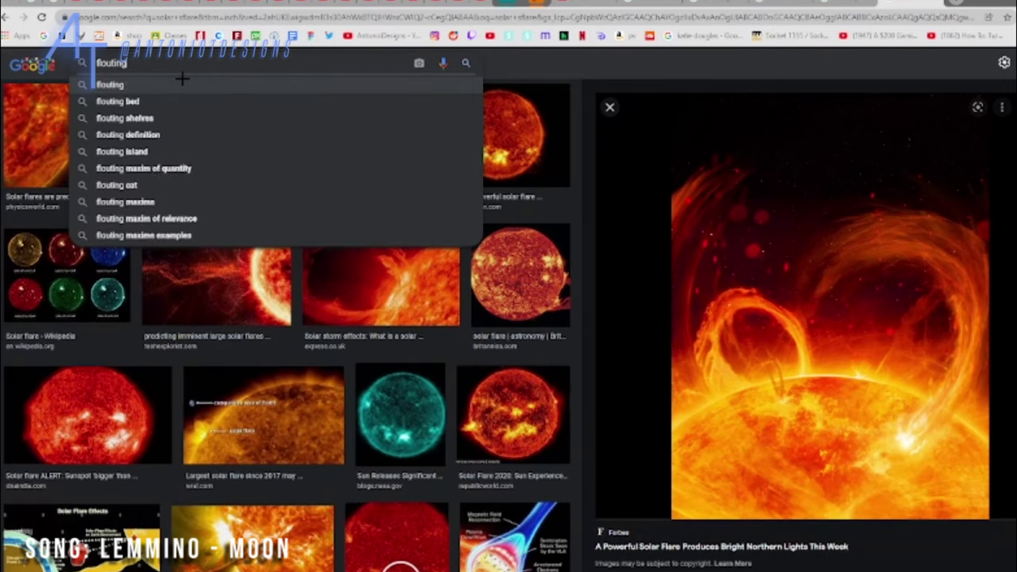
text( pebbles)
key(Return)
click(213, 476)
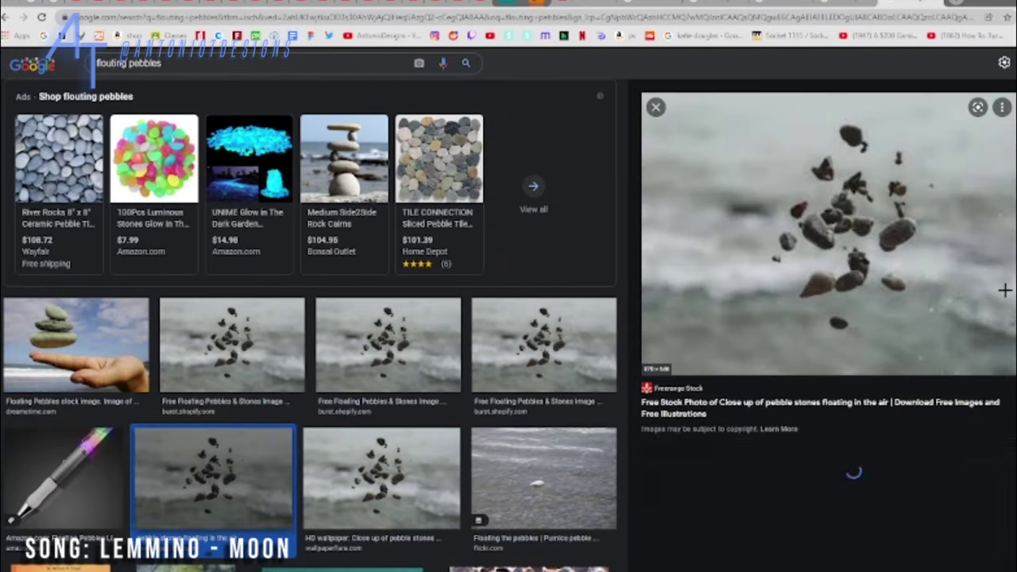
Step: Change the search to 'flouting dirt overlay' and load the new image results
text( overlay)
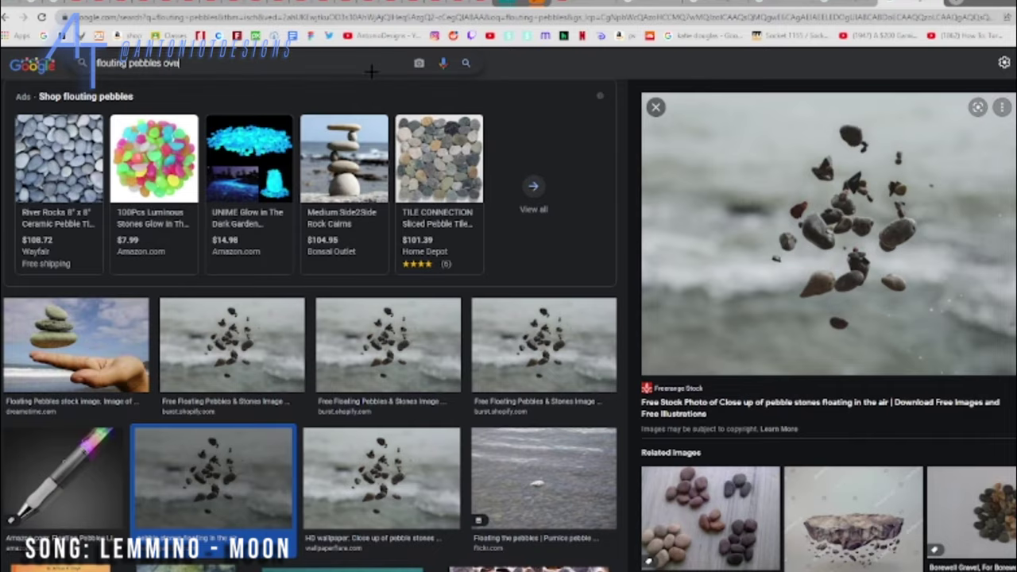
key(Return)
click(127, 200)
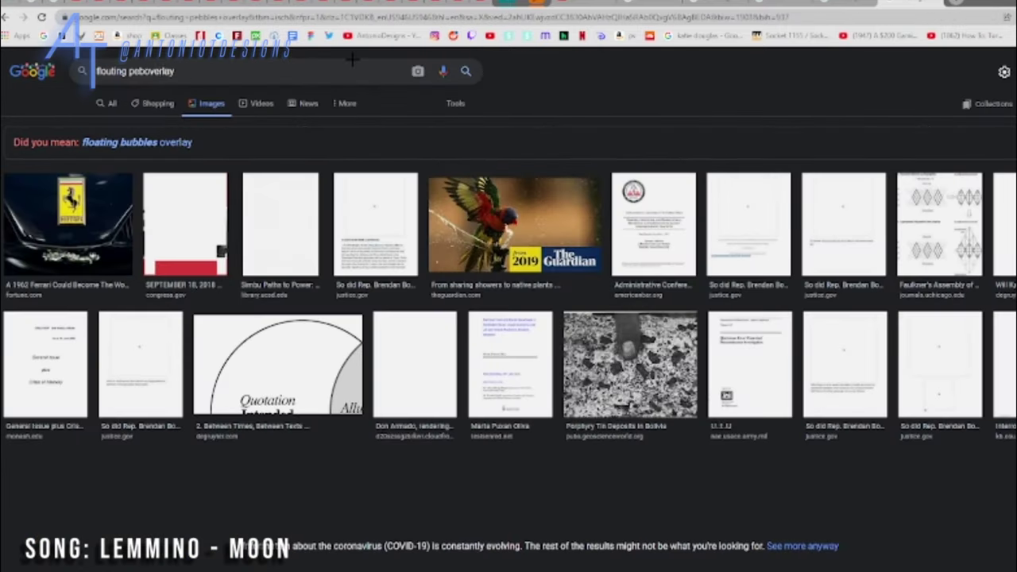
key(Return)
text(dirt)
key(Return)
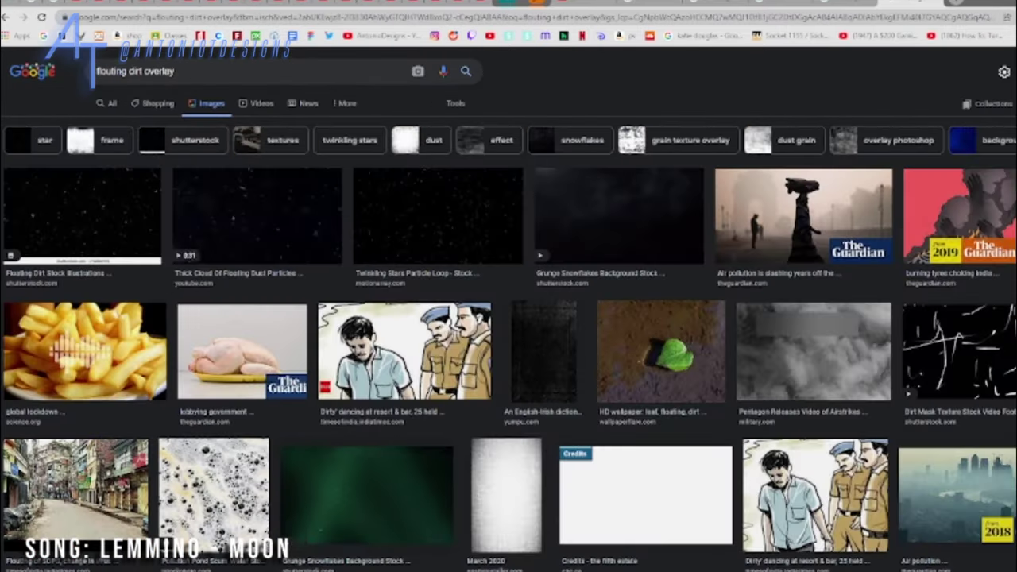
click(284, 135)
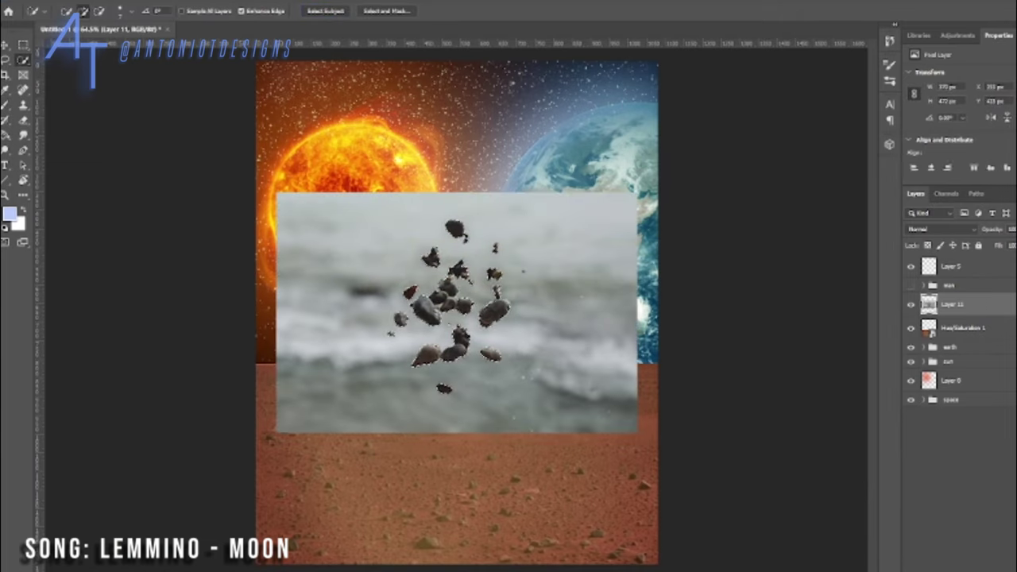
Step: Mask out the photo background around the rocks, touch up with the Brush, and apply the mask
click(877, 385)
key(b)
right_click(433, 127)
key(Escape)
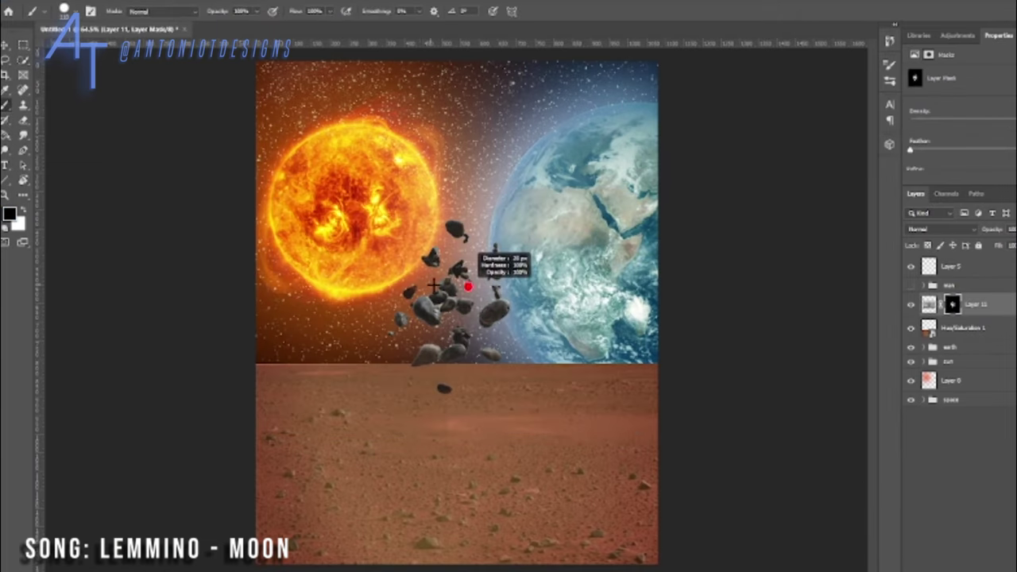
scroll(487, 260, up, 5)
key(l)
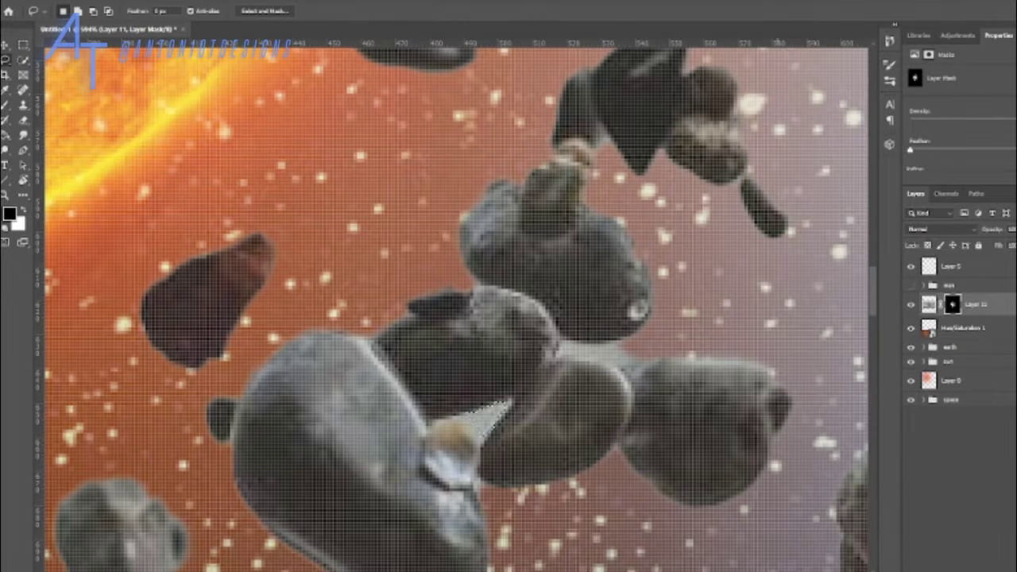
right_click(982, 308)
click(890, 306)
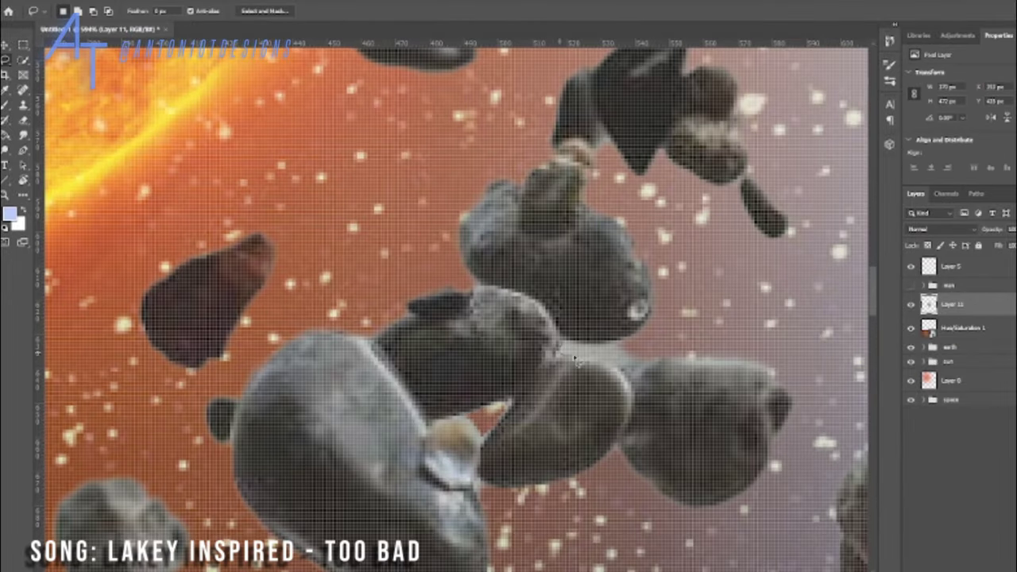
Step: Copy three lassoed rock groups onto new Layers 12–14
key(ctrl+0)
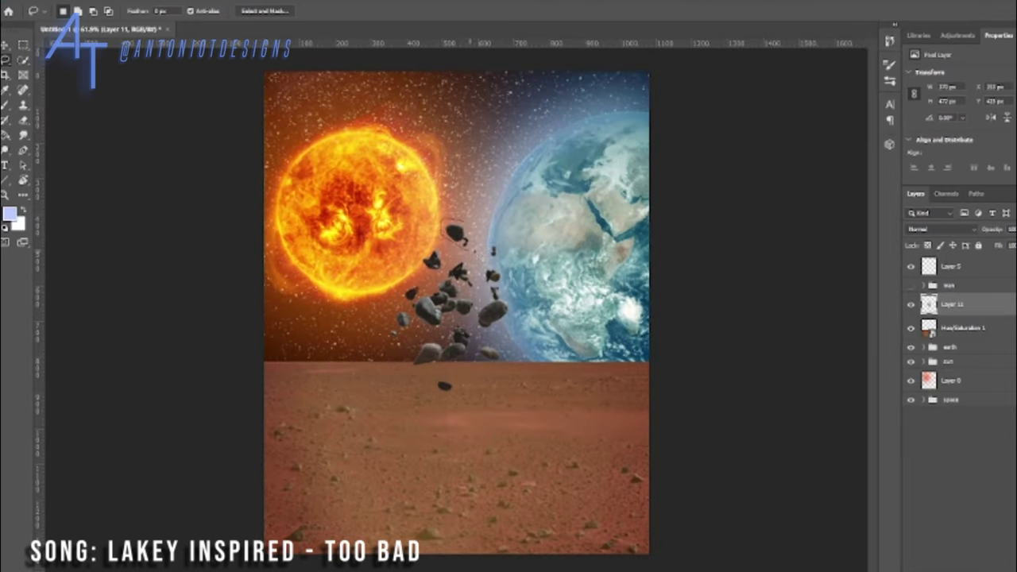
key(ctrl+j)
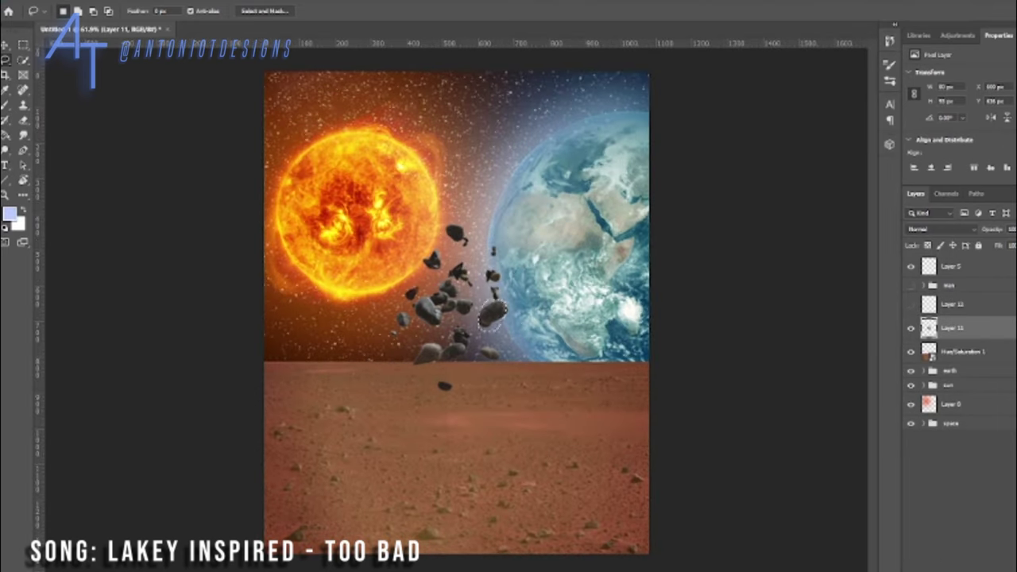
key(ctrl+j)
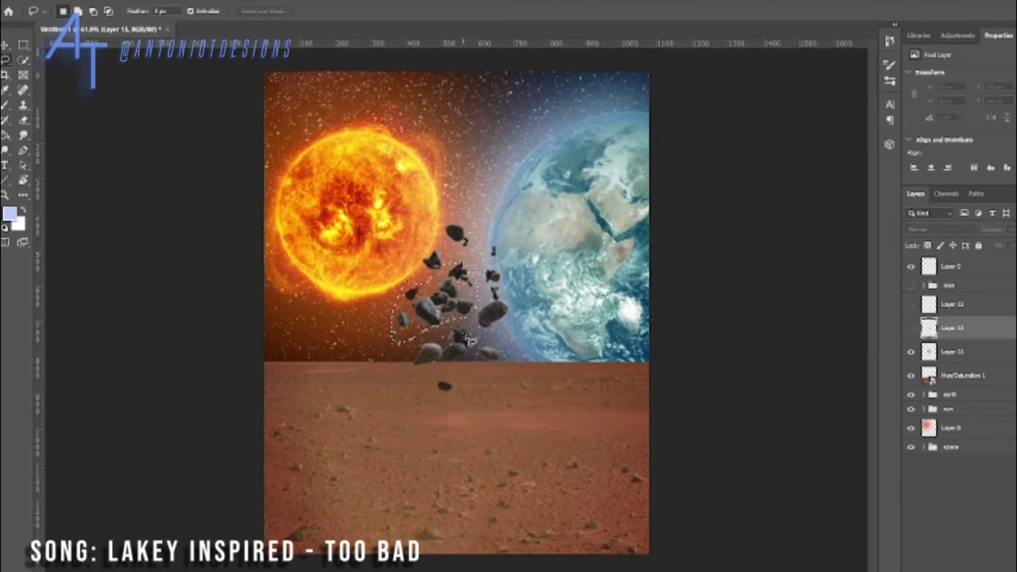
key(ctrl+j)
Step: Move the rock cluster down onto the red ground at lower left
key(ctrl+d)
key(v)
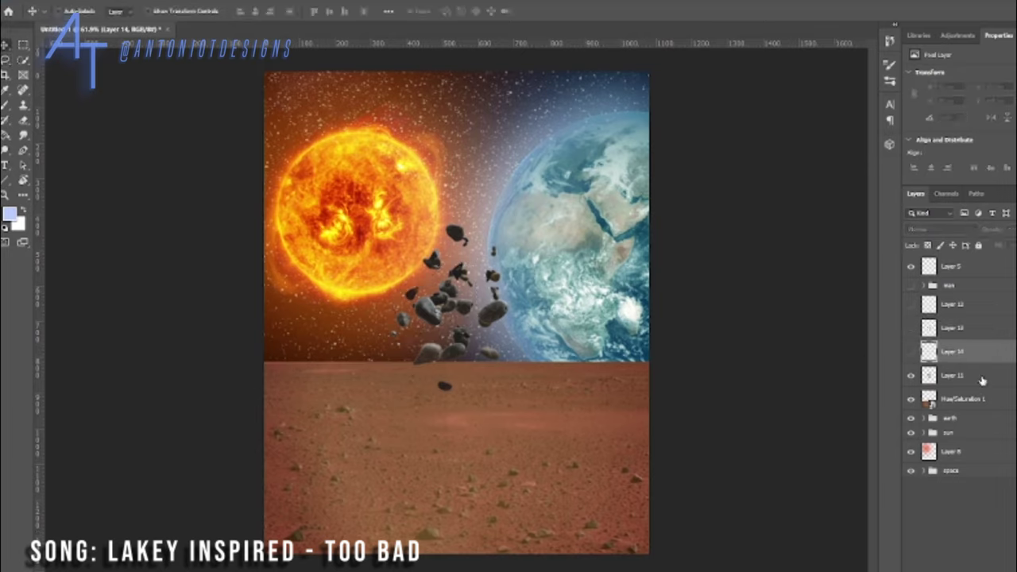
key(Delete)
key(l)
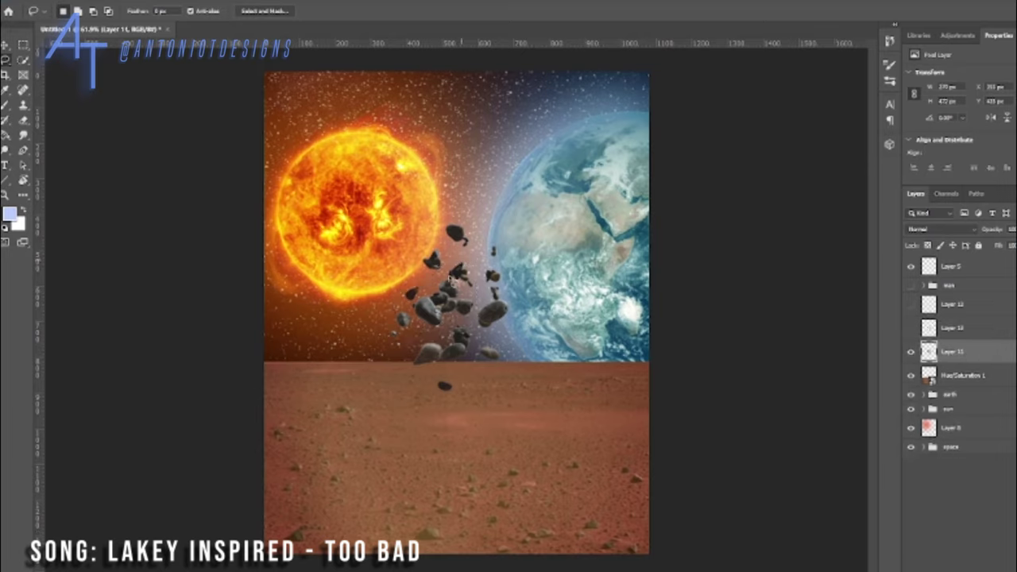
key(ctrl+j)
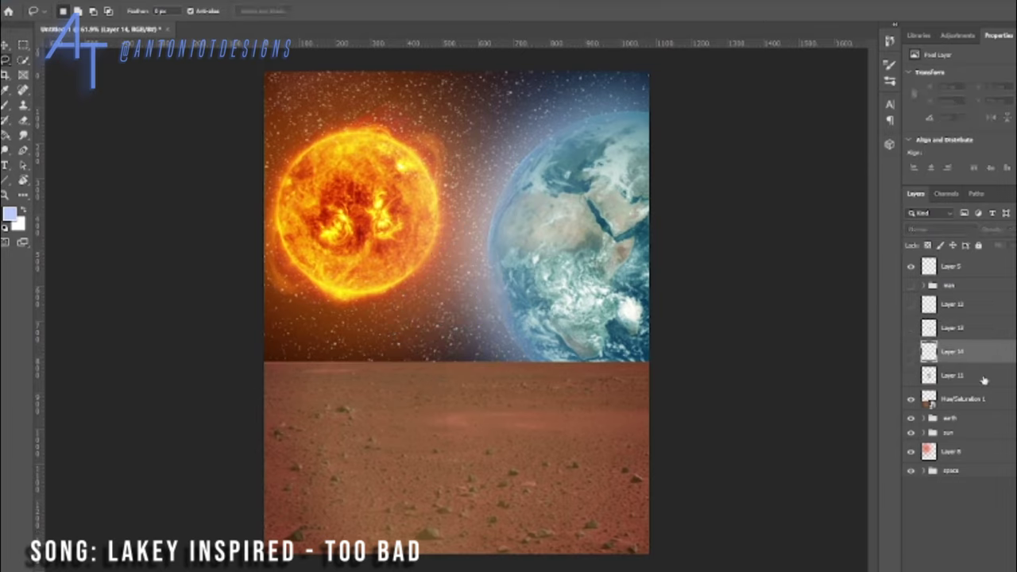
drag(444, 302, 317, 429)
key(ctrl+t)
key(Return)
Step: Add an enlarged, tilted copy of the rocks at the lower right
key(ctrl+alt+t)
drag(300, 463, 539, 531)
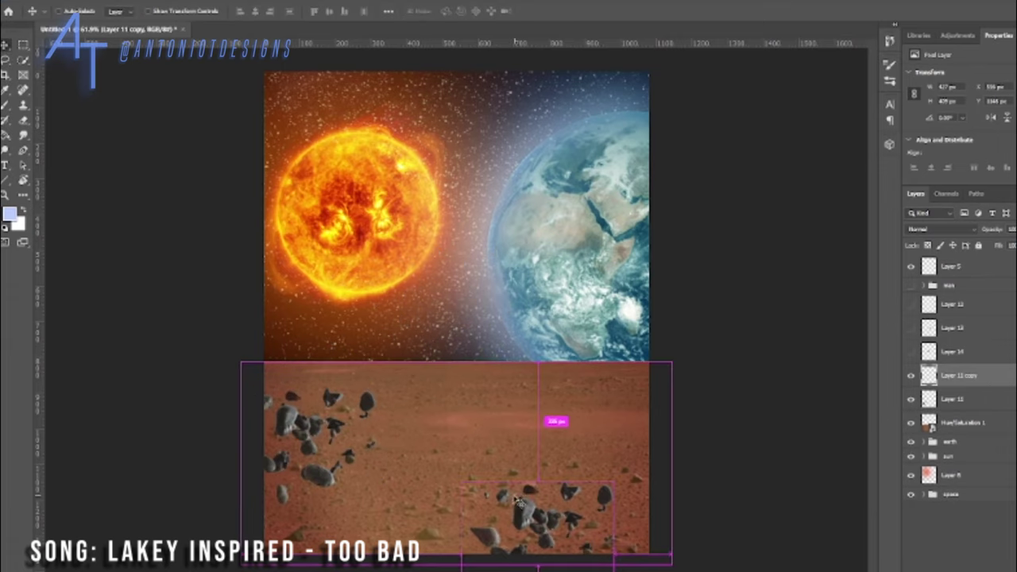
drag(543, 438, 531, 423)
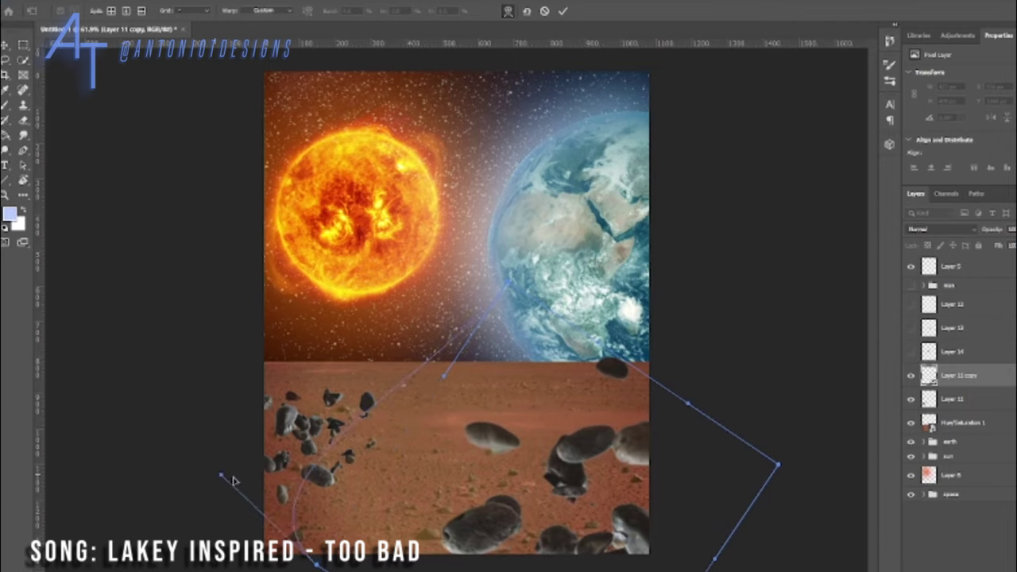
key(Return)
key(ctrl+z)
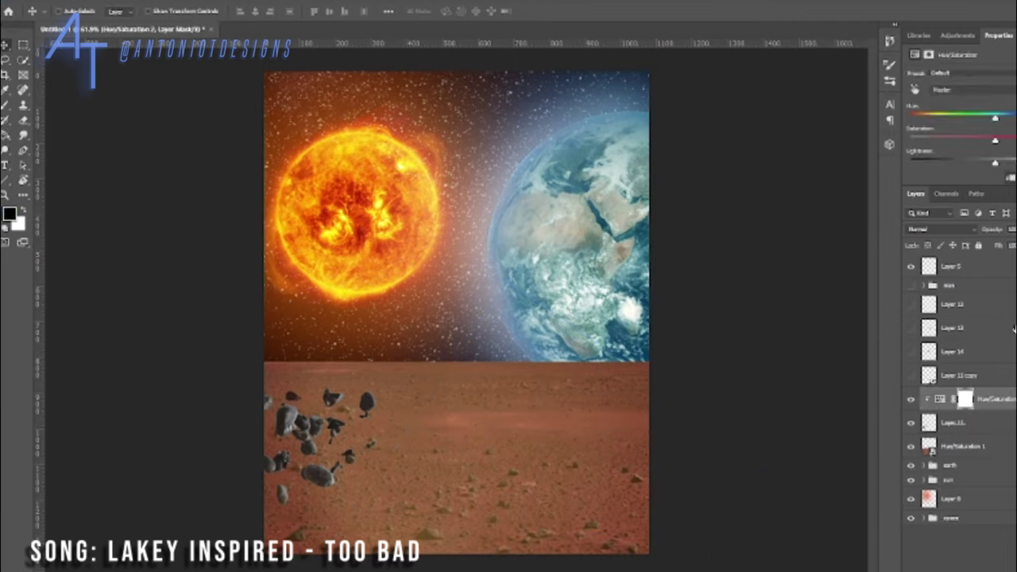
key(ctrl+shift+z)
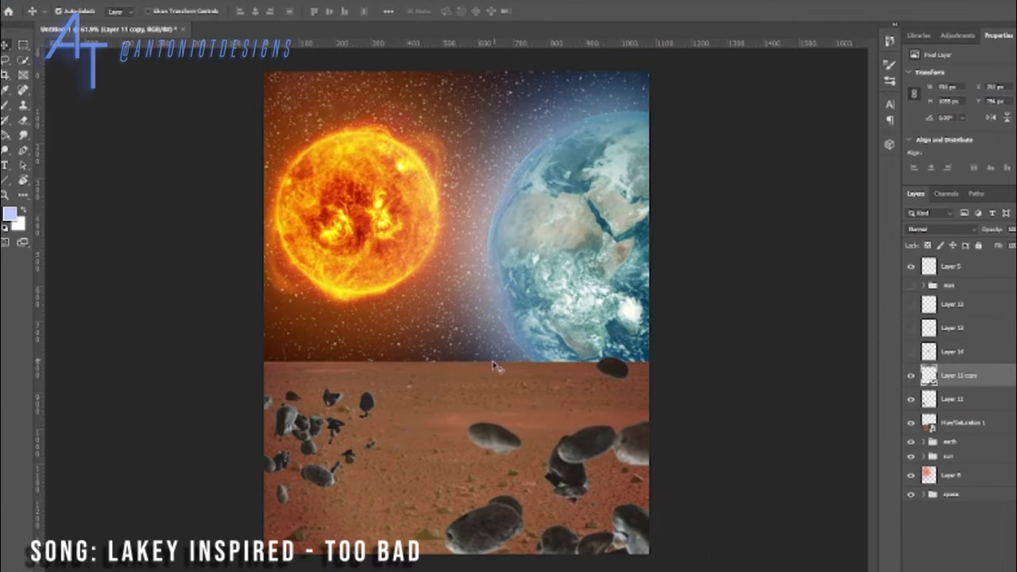
Step: Apply Gaussian Blur to the large foreground rocks and the original rock cluster
drag(719, 237, 706, 237)
click(818, 84)
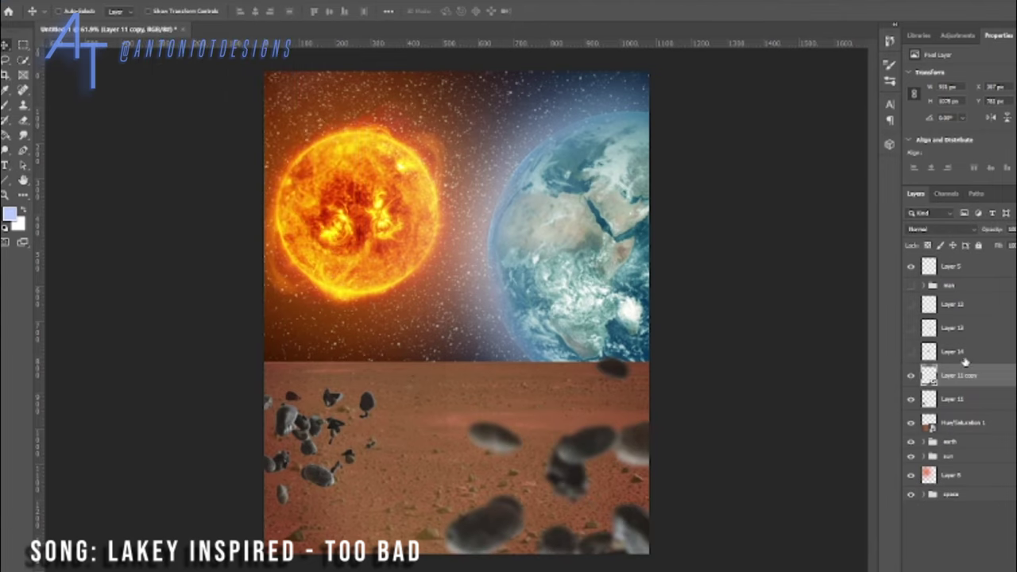
click(953, 398)
click(820, 84)
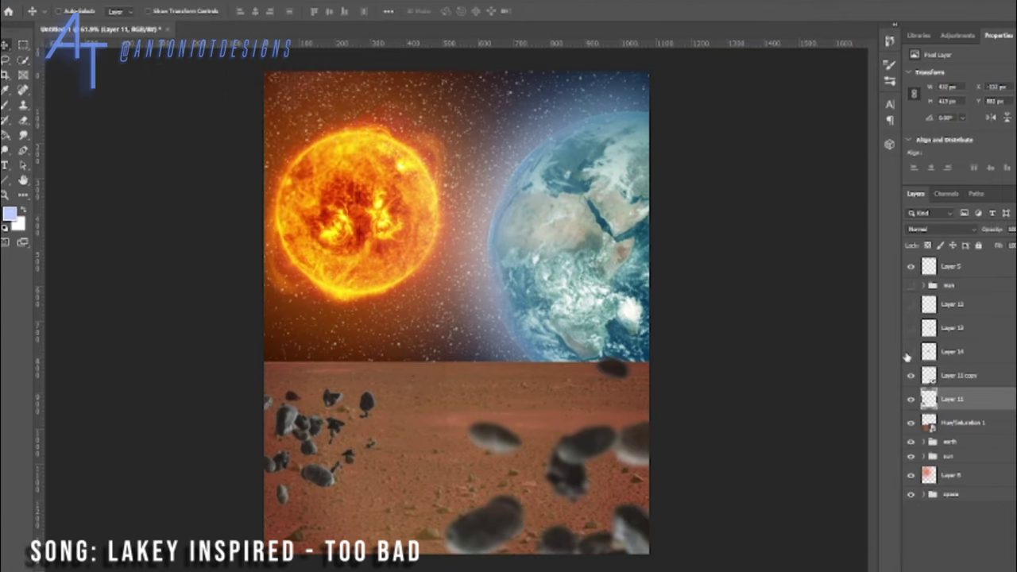
Step: Show a hidden rock layer and try placing its rocks between sun and Earth, then undo
click(910, 352)
click(952, 352)
mouse_move(441, 301)
mouse_down()
mouse_move(572, 327)
mouse_move(501, 314)
mouse_move(540, 286)
mouse_up()
key(ctrl+t)
key(Return)
key(Delete)
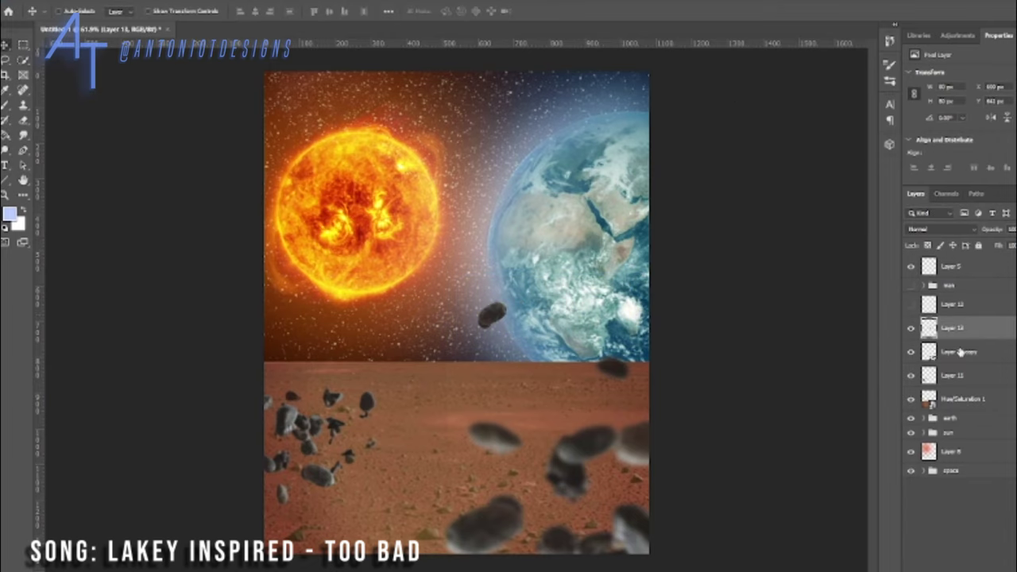
Step: Enlarge a single rock at the bottom-left corner, Gaussian-blur it, and show the blue man again
mouse_move(493, 316)
mouse_down()
mouse_move(315, 532)
mouse_move(255, 453)
mouse_up()
key(ctrl+t)
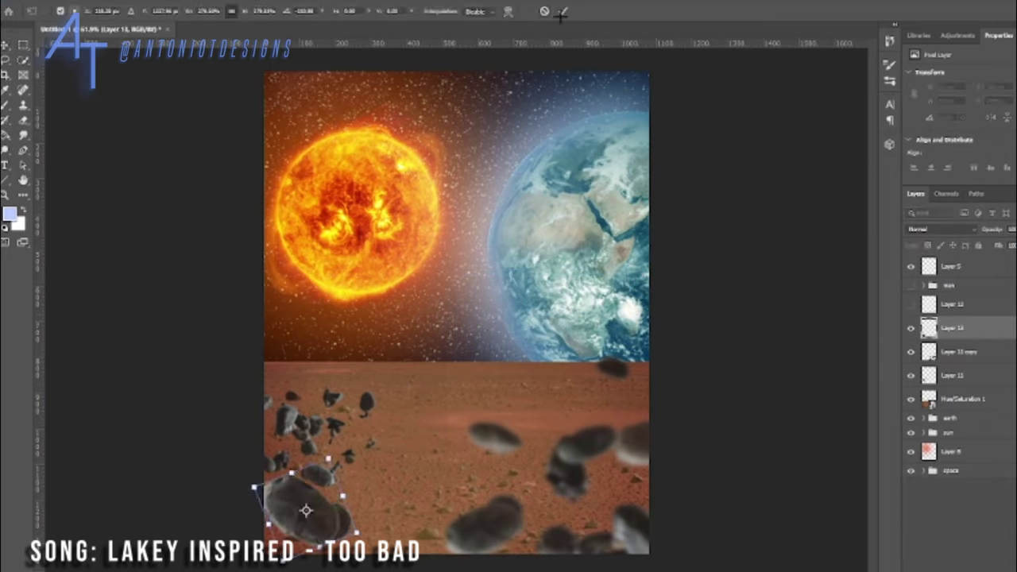
key(Return)
click(151, 2)
click(227, 7)
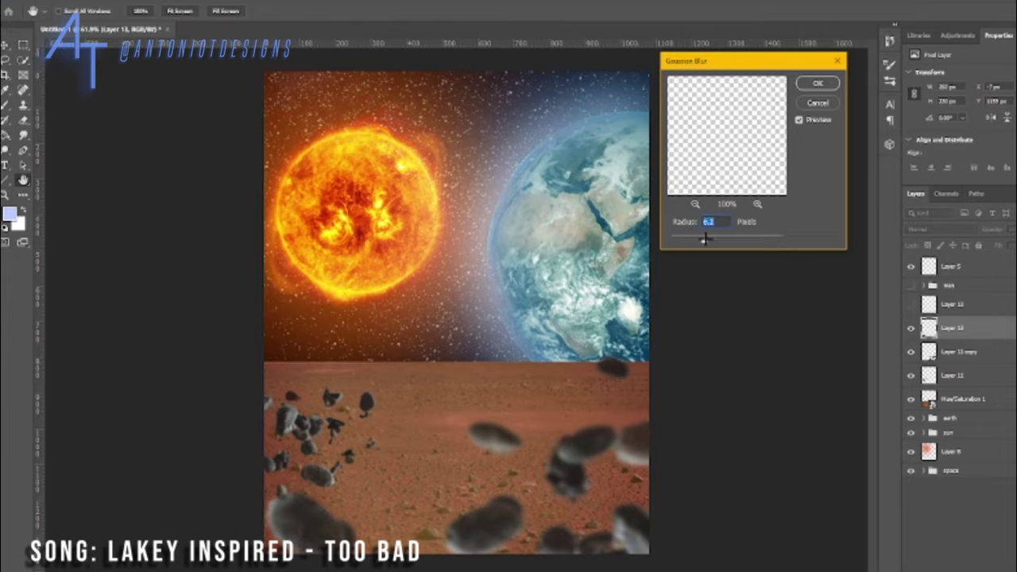
key(Return)
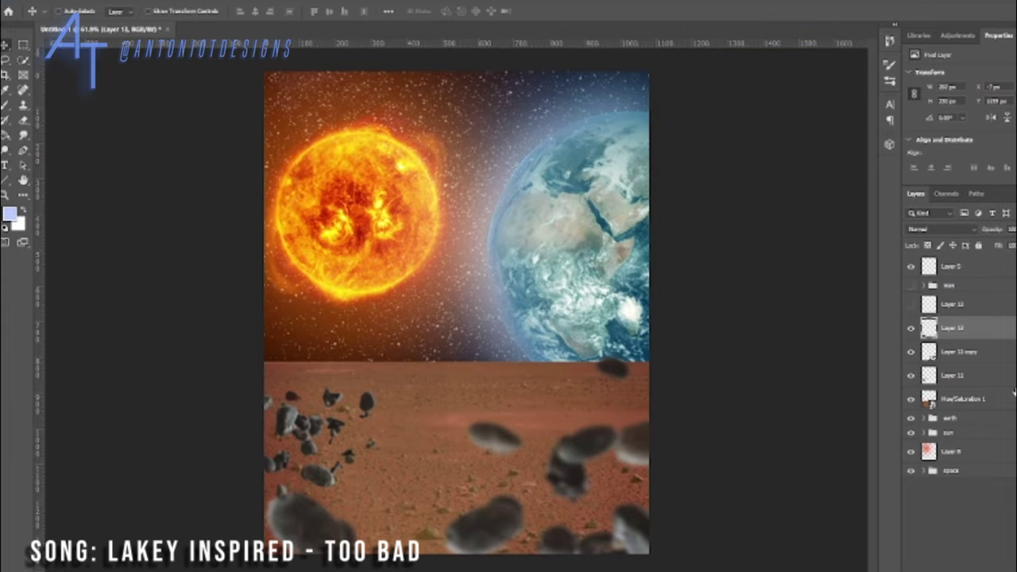
click(911, 285)
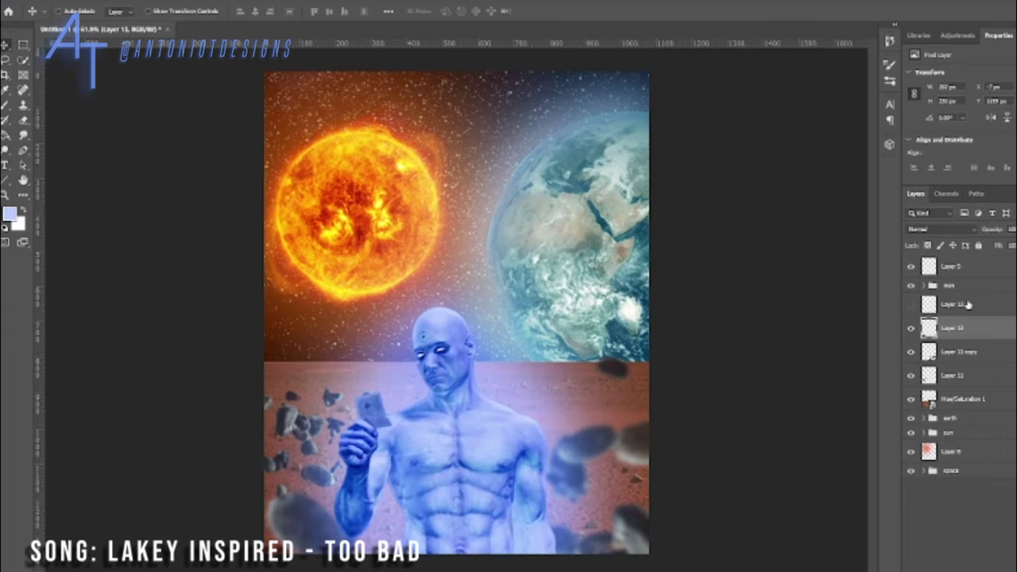
Step: Place the wax group below the rock copy and move a small dark rock behind the man's shoulder
drag(954, 286, 953, 367)
click(929, 338)
key(l)
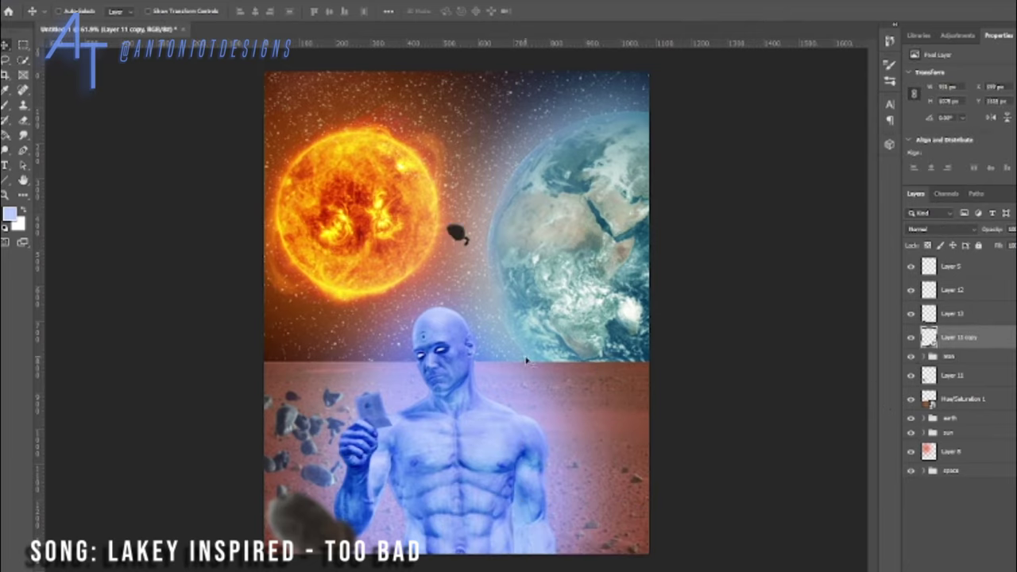
key(ctrl+t)
mouse_move(456, 232)
mouse_down()
mouse_move(511, 234)
mouse_move(543, 389)
mouse_move(520, 412)
mouse_up()
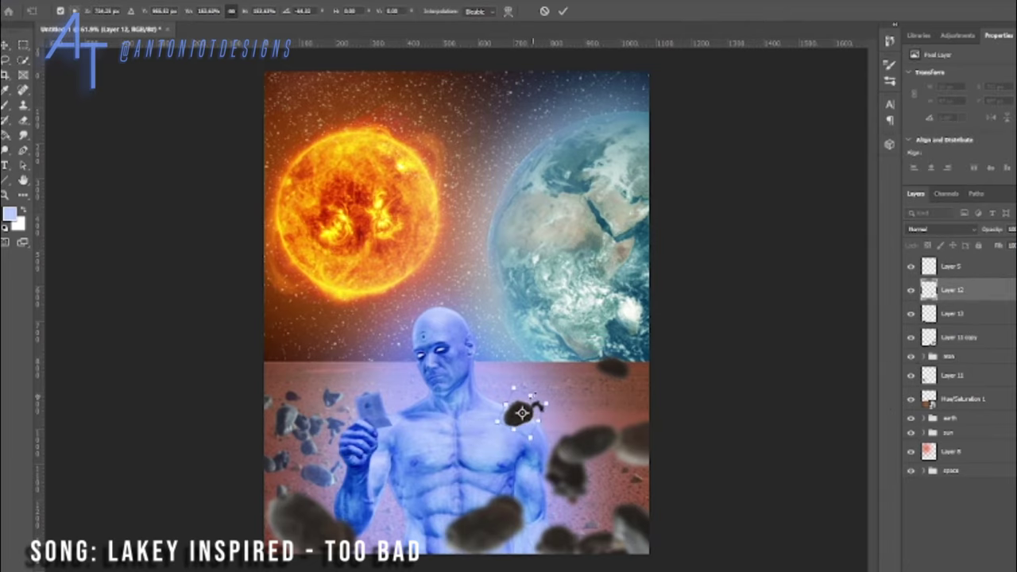
key(Return)
key(ctrl+bracketleft)
key(ctrl+bracketleft)
key(ctrl+bracketleft)
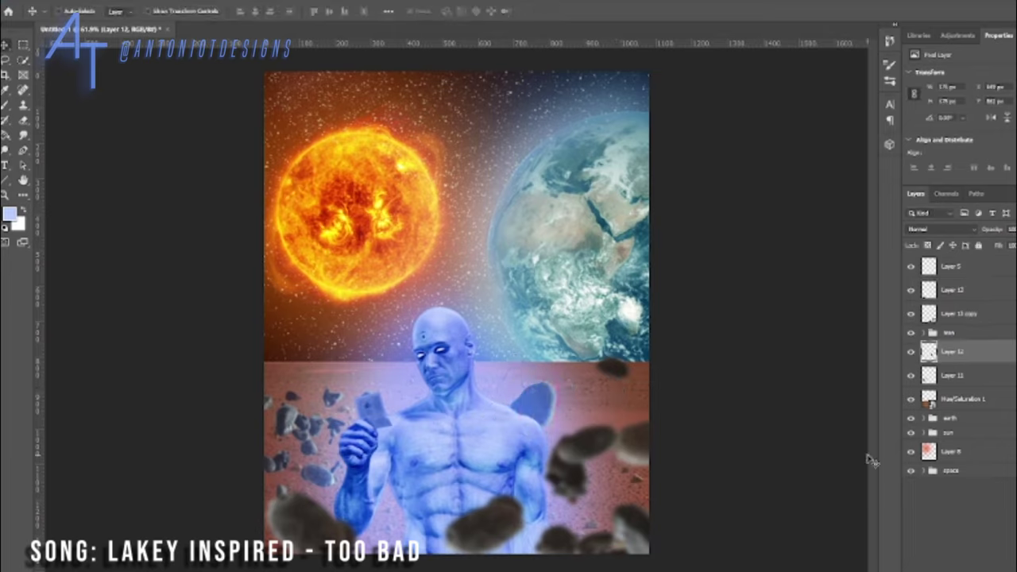
right_click(976, 370)
Step: Delete Layer 11, merge the far rock layers, and begin renaming Layer 12
click(989, 315)
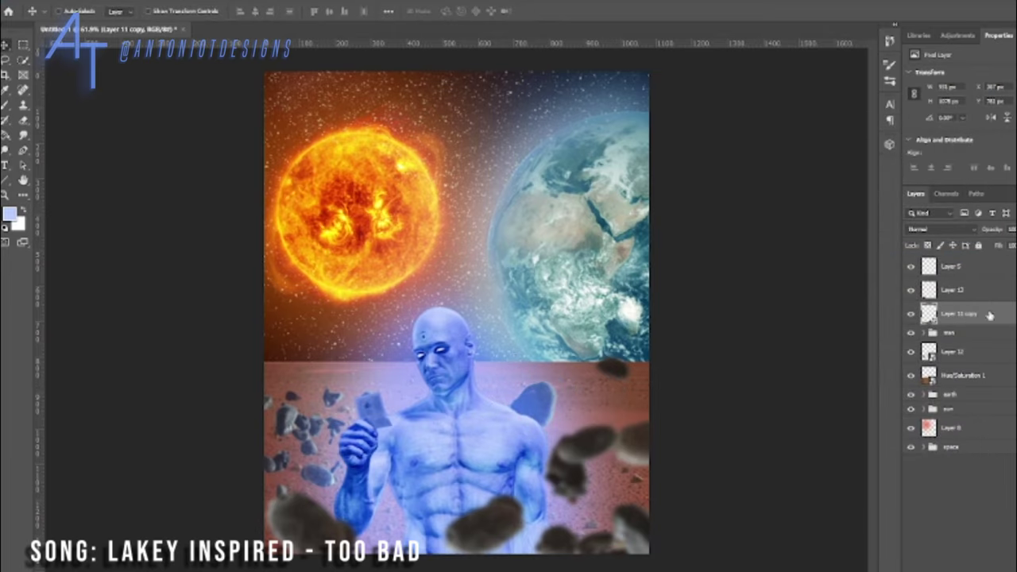
shift+click(953, 289)
key(ctrl+e)
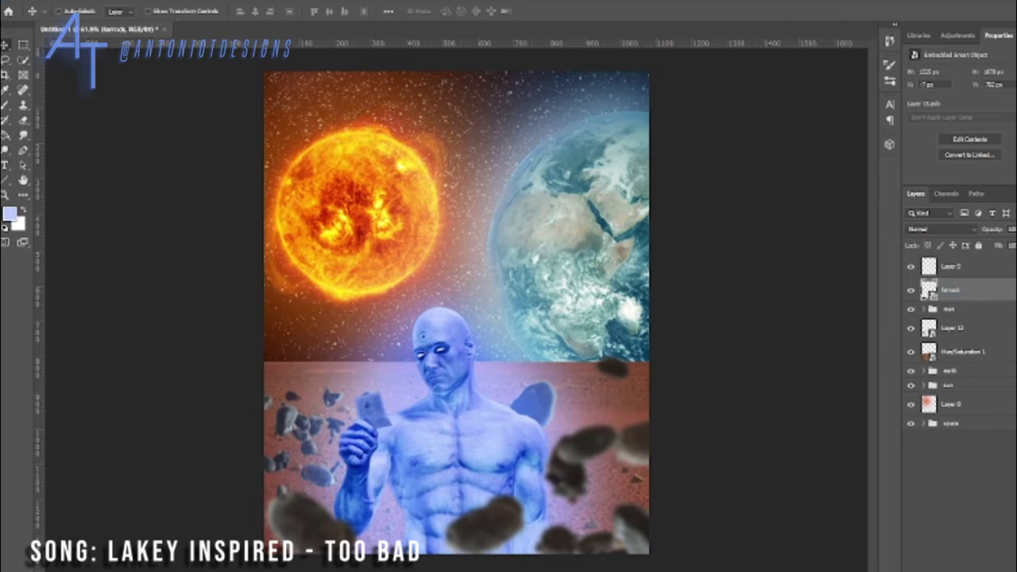
double_click(953, 327)
text(ka)
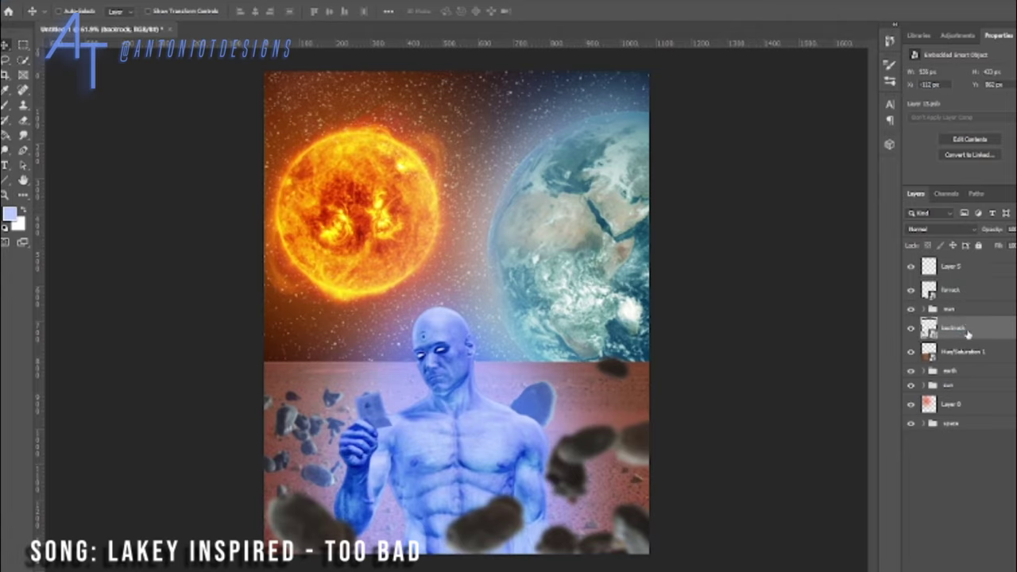
Step: Convert the rocks to smart objects named farrock and backrock, with a clipped Hue/Saturation layer
click(954, 351)
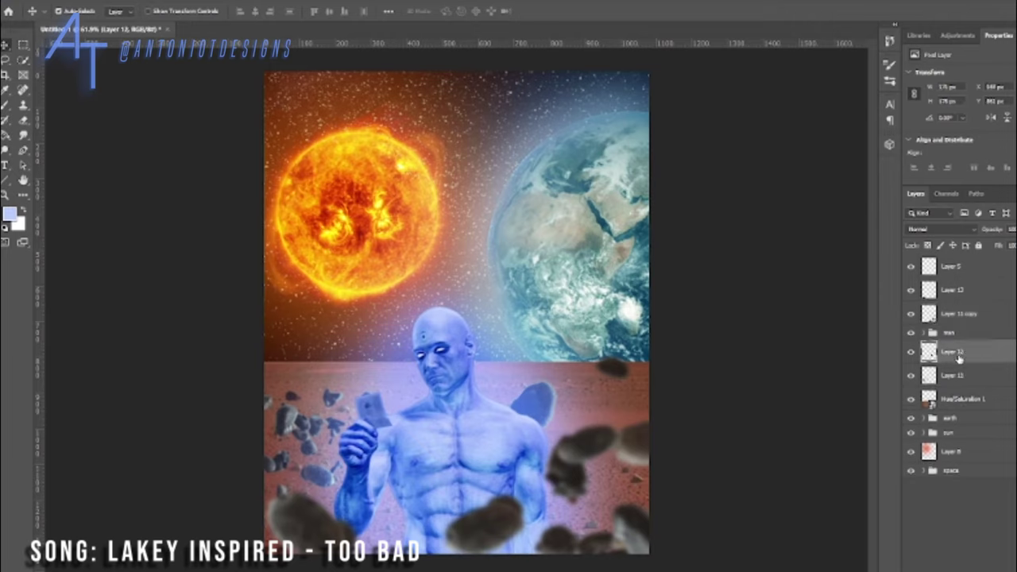
click(329, 165)
right_click(957, 291)
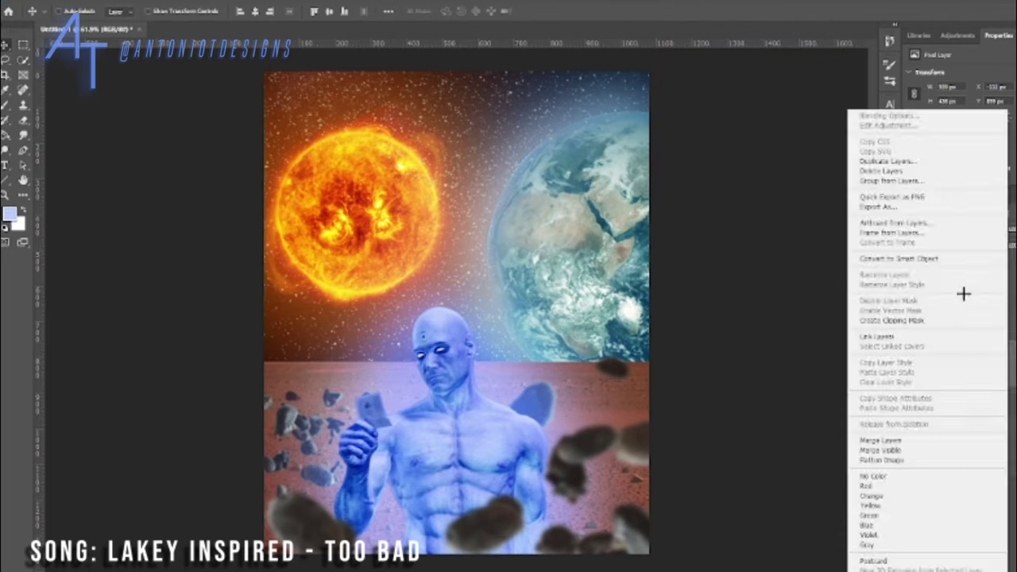
click(866, 256)
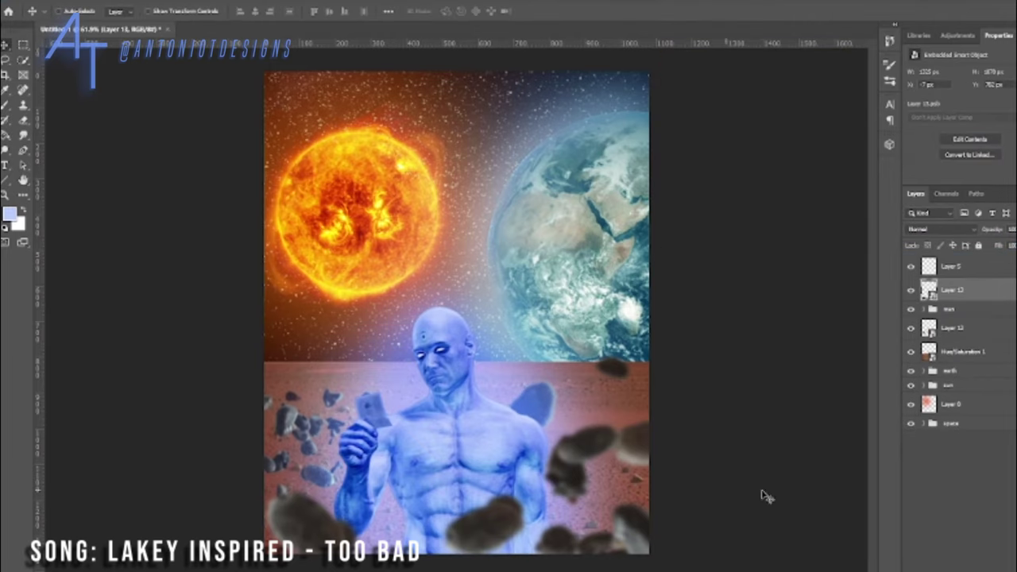
double_click(953, 327)
double_click(957, 290)
text(farrock)
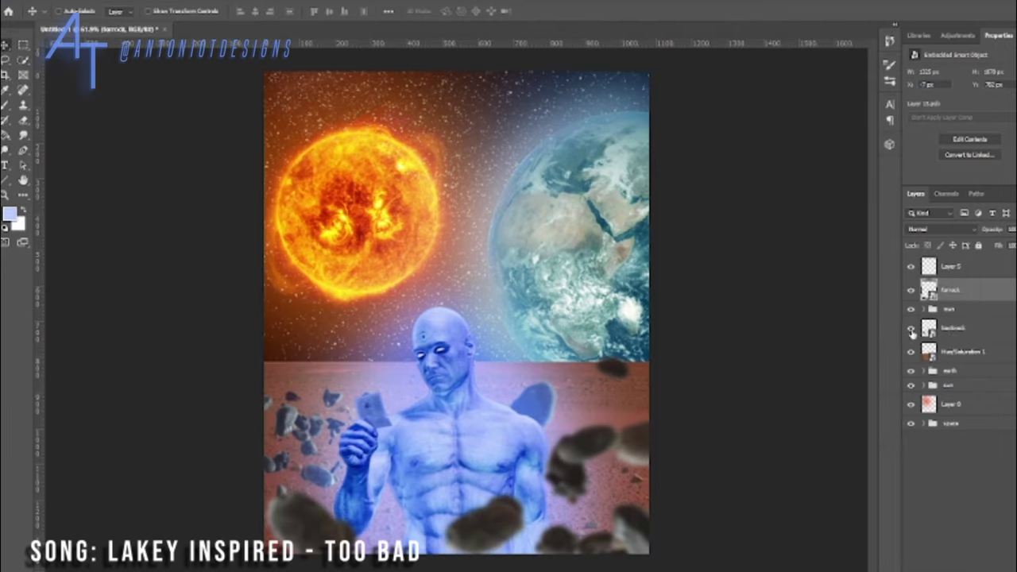
click(957, 35)
click(930, 76)
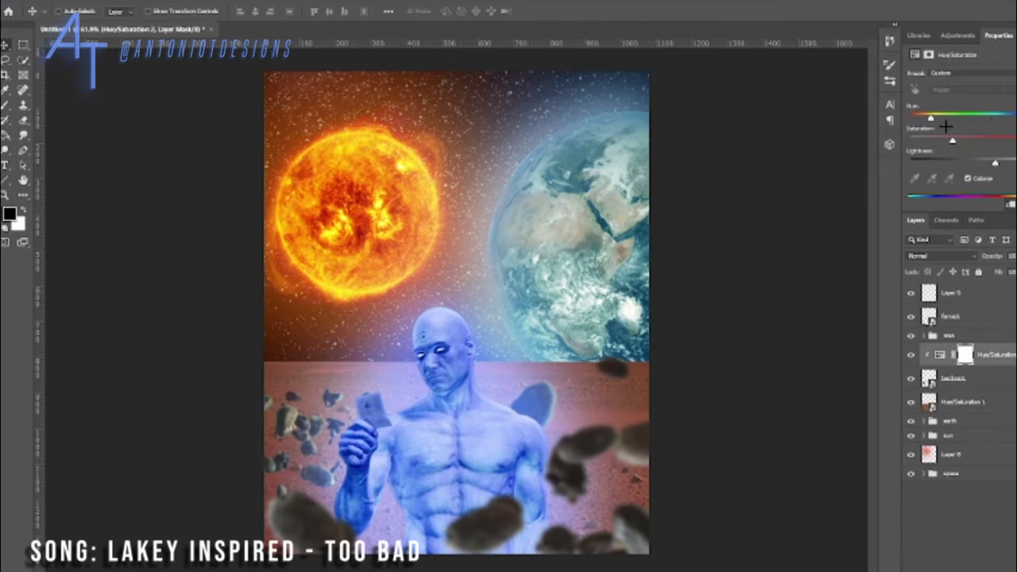
Step: Raise the Hue/Saturation 2 lightness, invert its mask to black, and switch to the Brush
drag(994, 162, 1007, 163)
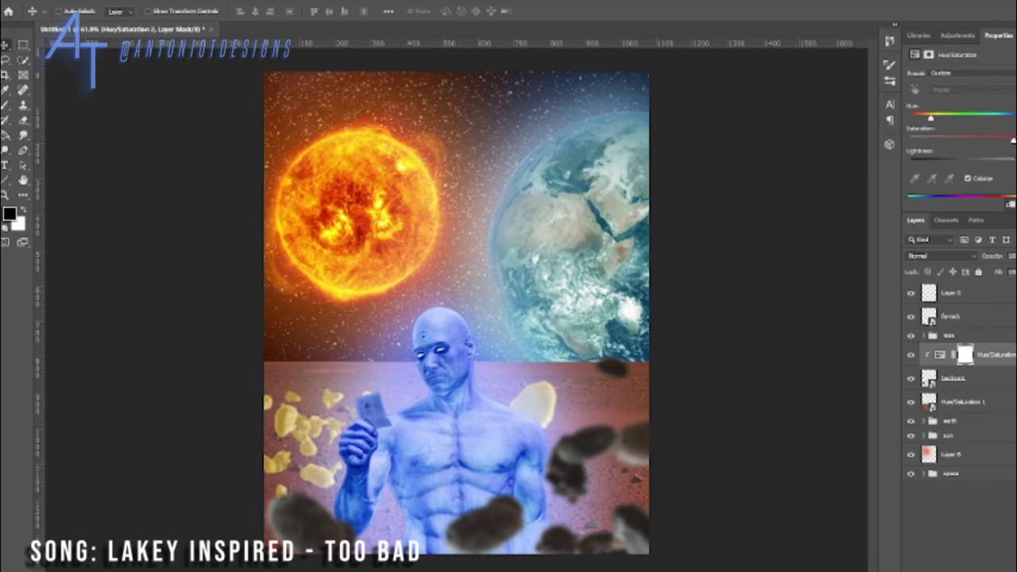
key(ctrl+i)
key(b)
scroll(373, 397, up, 5)
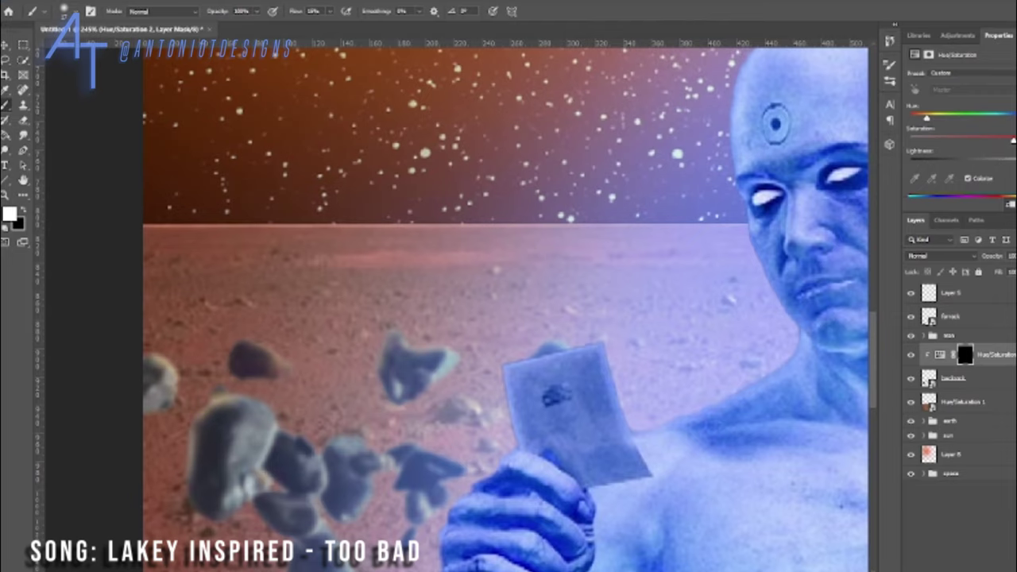
scroll(353, 435, down, 5)
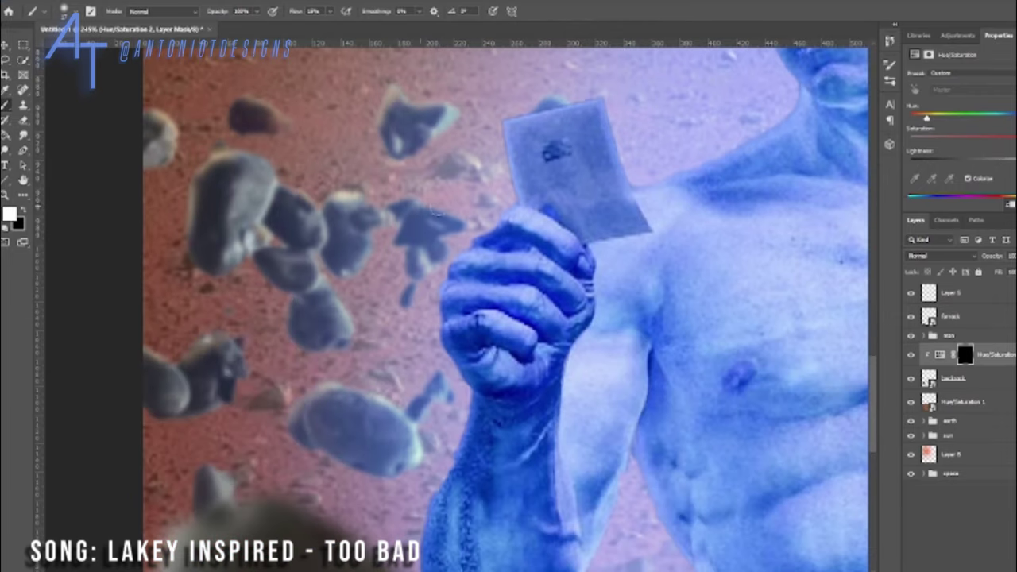
Step: Duplicate Hue/Saturation 2, move the copy above farrock, and keep its mask black
key(ctrl+0)
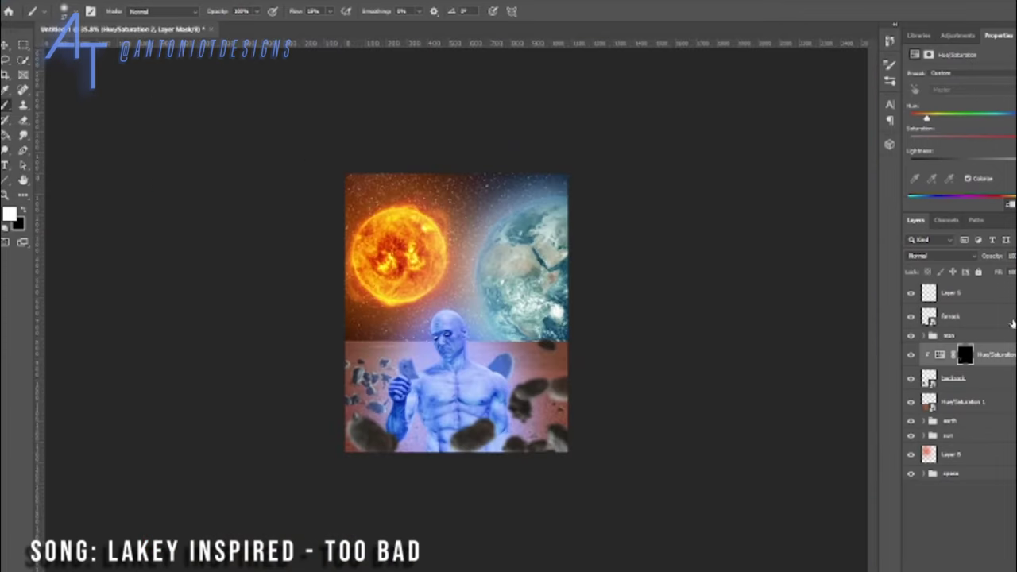
key(ctrl+j)
drag(969, 354, 985, 314)
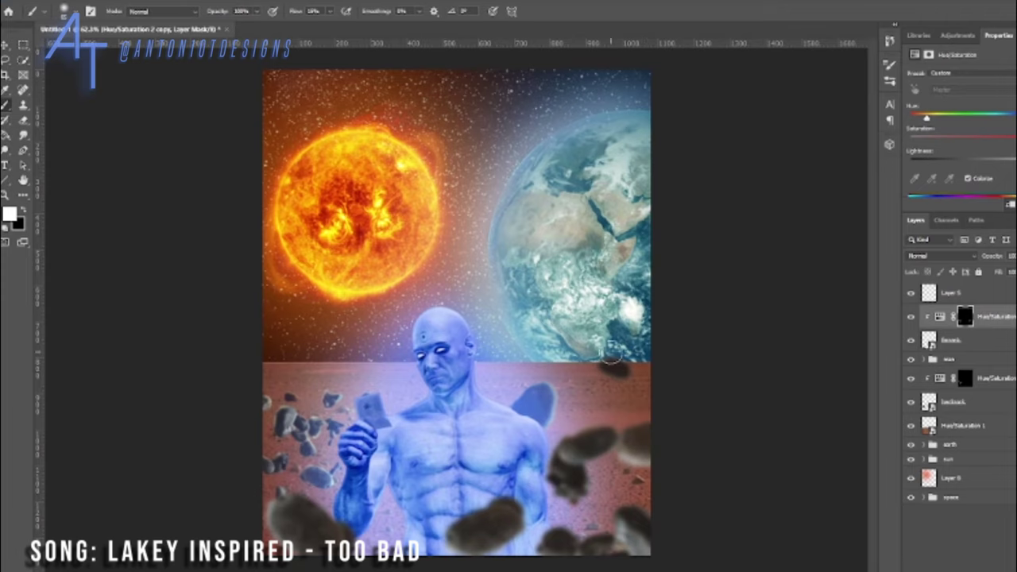
key(ctrl+i)
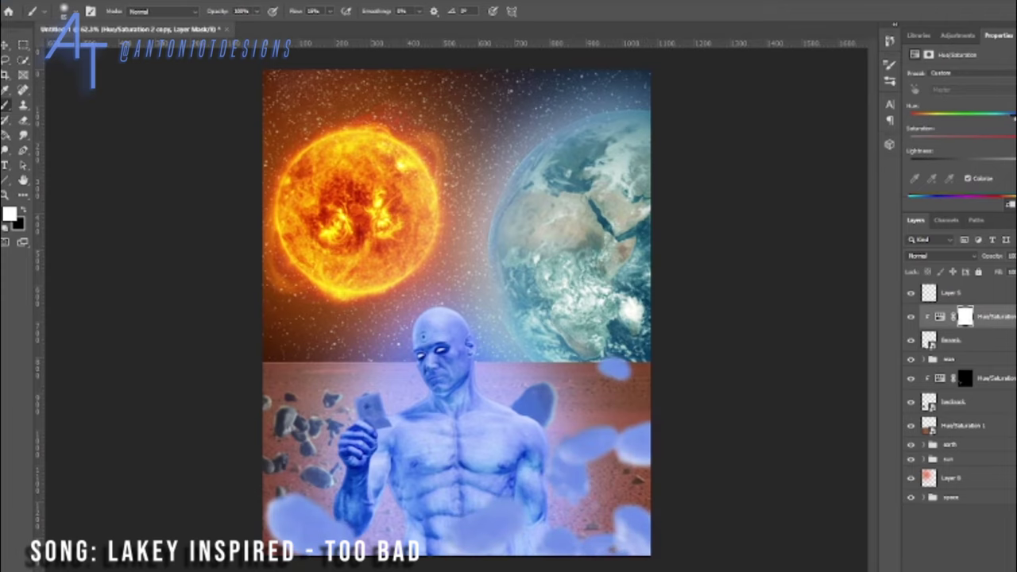
key(ctrl+i)
scroll(631, 348, up, 5)
scroll(534, 490, down, 5)
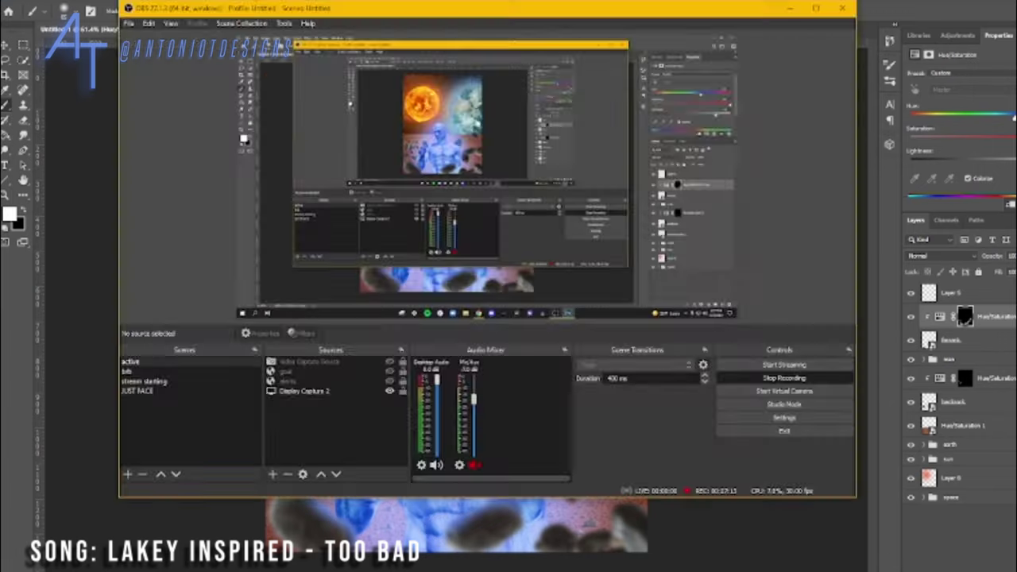
Step: Set the Hue/Saturation 2 copy and Hue/Saturation 2 to the Lighter Color blend mode
scroll(647, 406, down, 3)
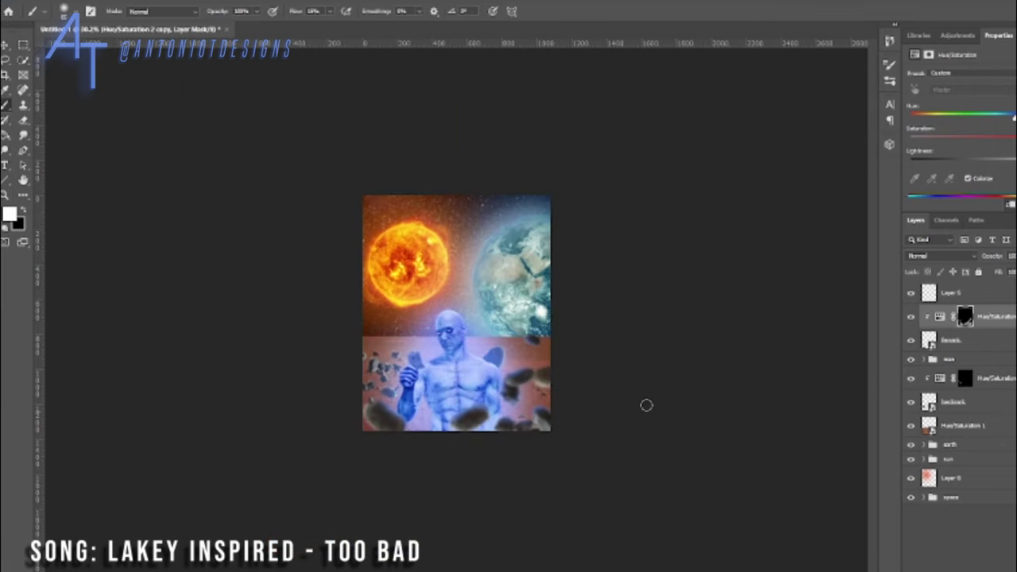
click(941, 255)
click(933, 367)
click(989, 378)
click(942, 255)
click(933, 360)
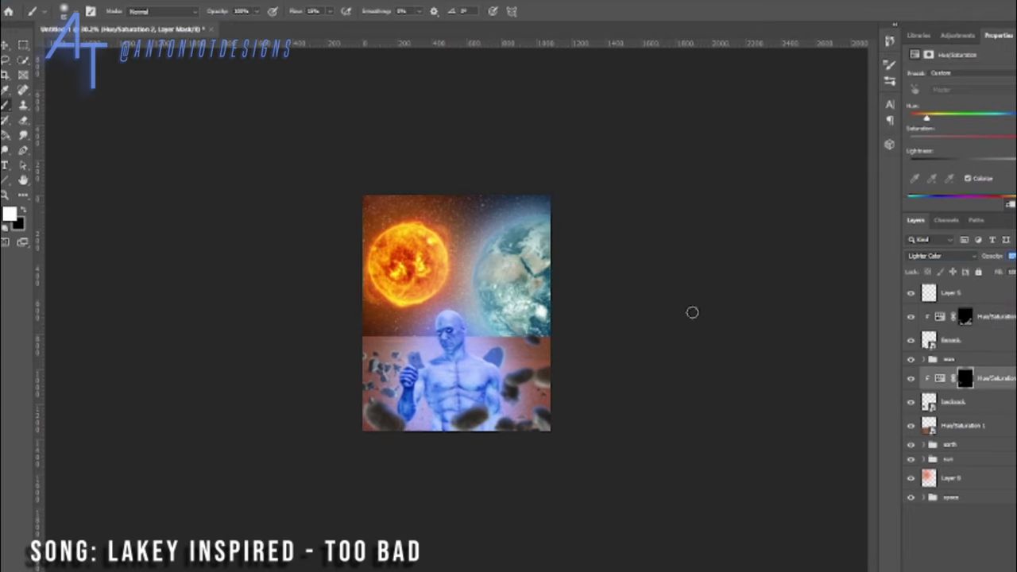
Step: Add a new Hue/Saturation adjustment shifting the hue and raising lightness to brighten the blue man
right_click(514, 392)
key(Escape)
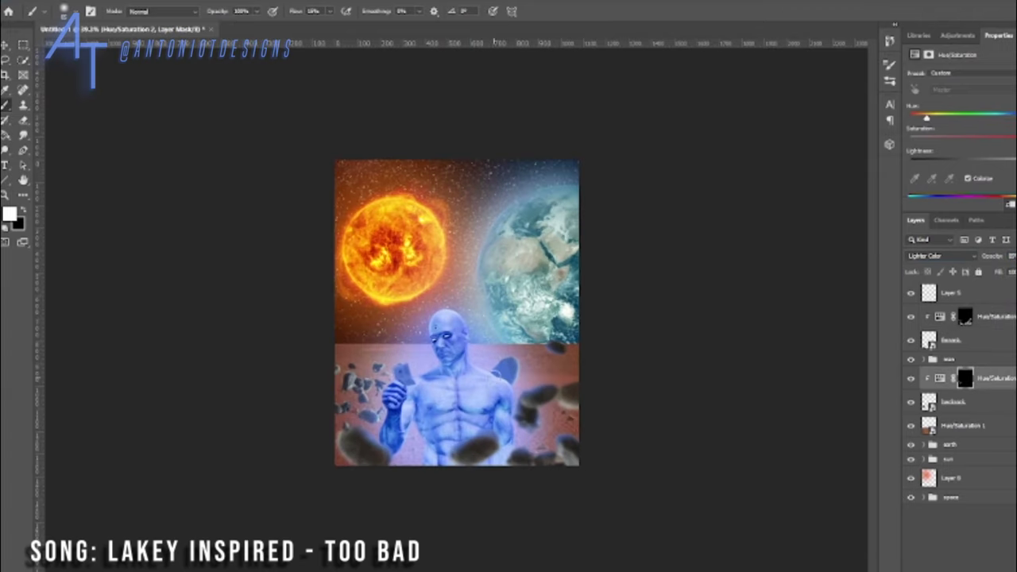
key(ctrl+plus)
click(969, 357)
click(958, 35)
click(931, 83)
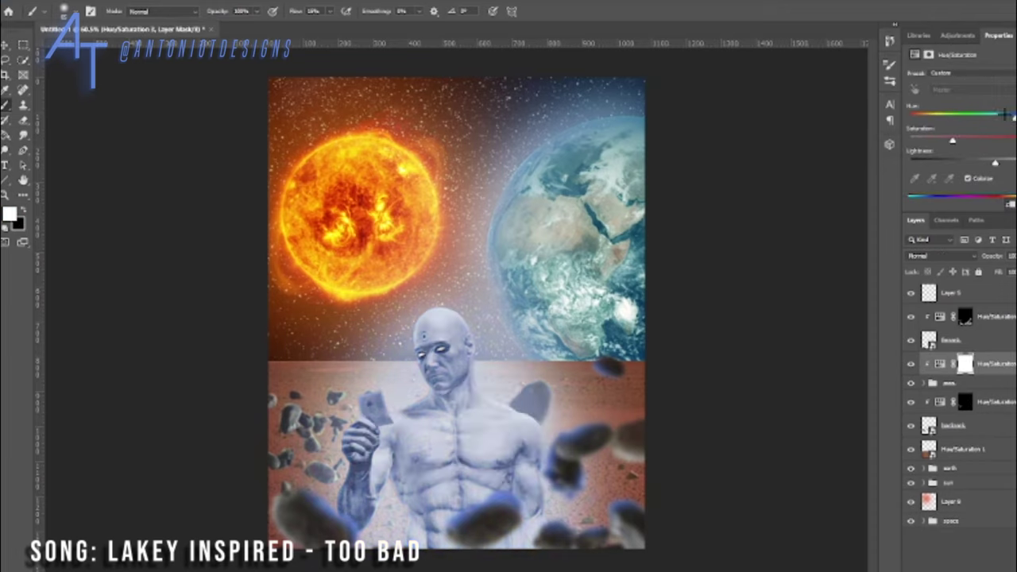
drag(961, 117, 1012, 117)
drag(961, 163, 1009, 163)
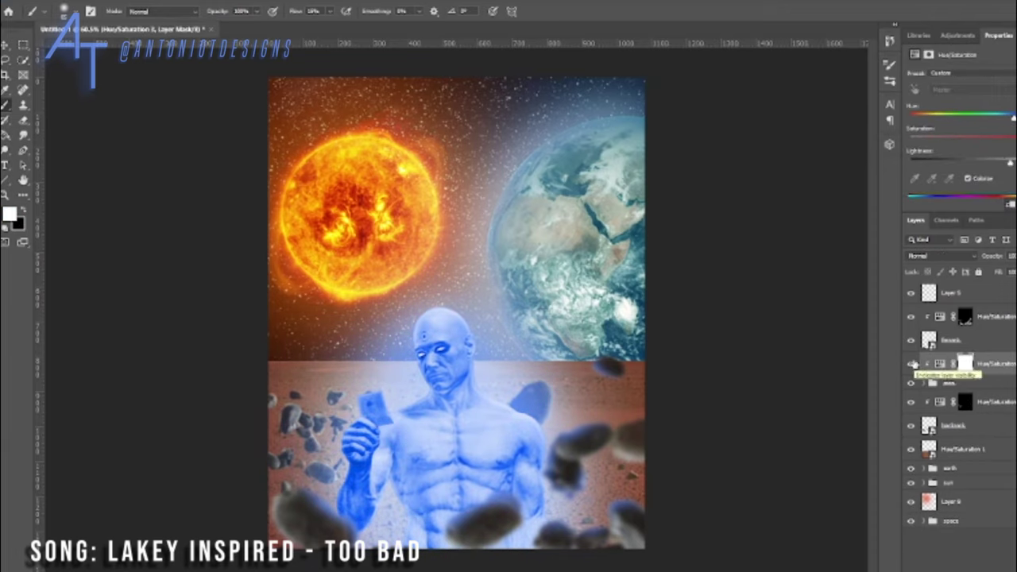
Step: Keep it at Normal, move it into the man group, clip it, and lighten slightly
click(941, 255)
click(942, 263)
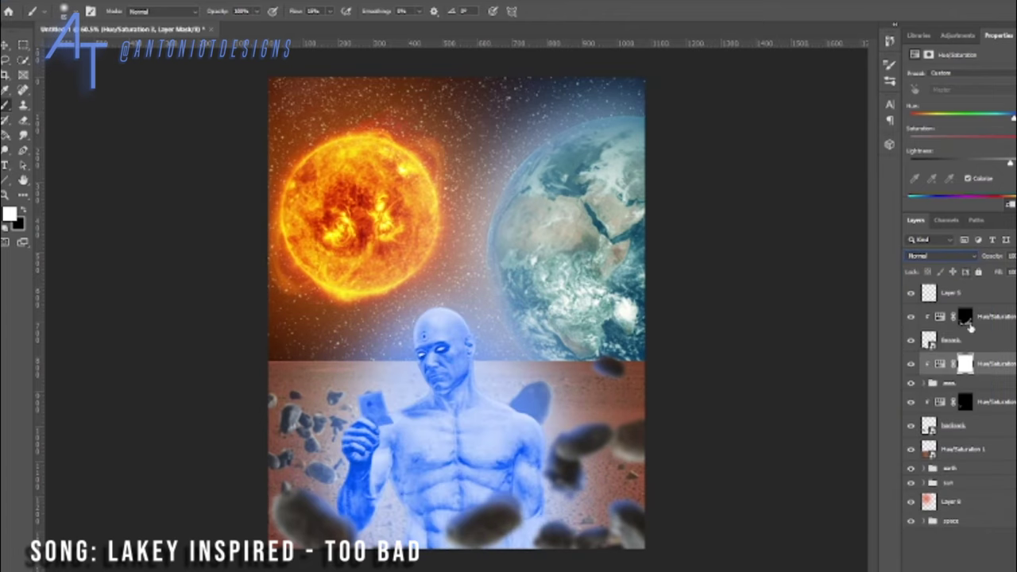
drag(953, 363, 988, 395)
key(ctrl+alt+g)
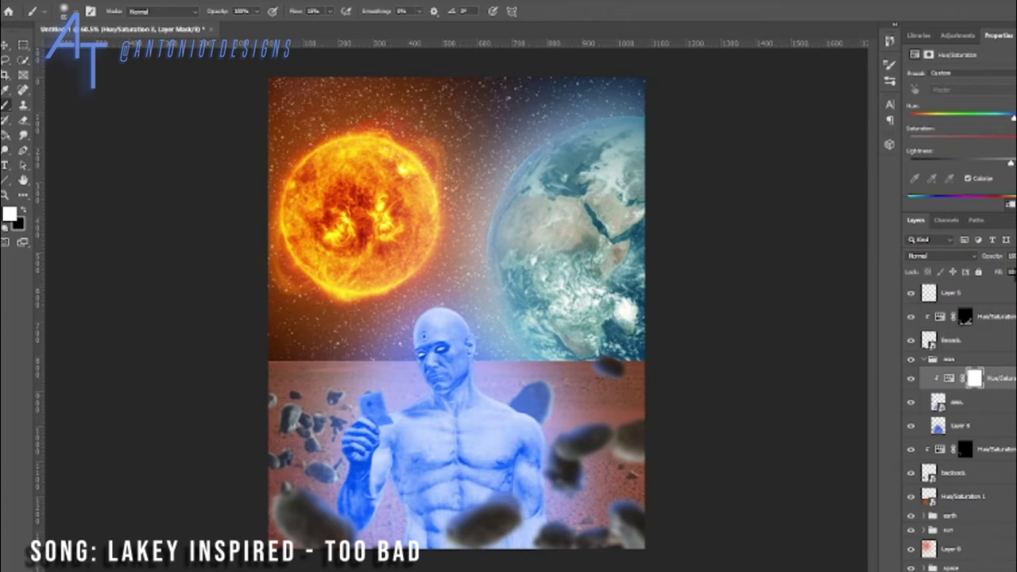
drag(1010, 163, 1014, 163)
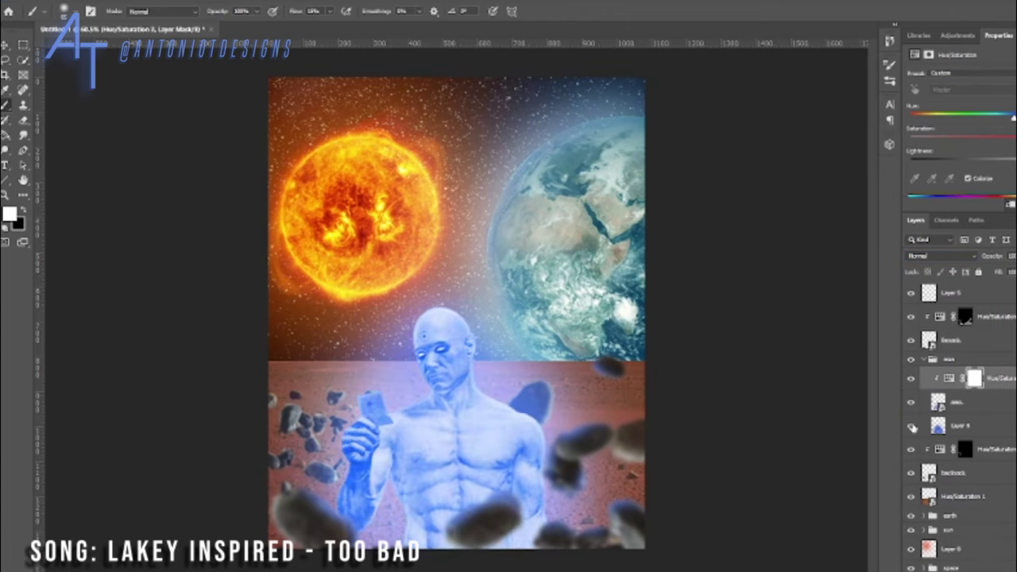
key(ctrl+minus)
key(ctrl+minus)
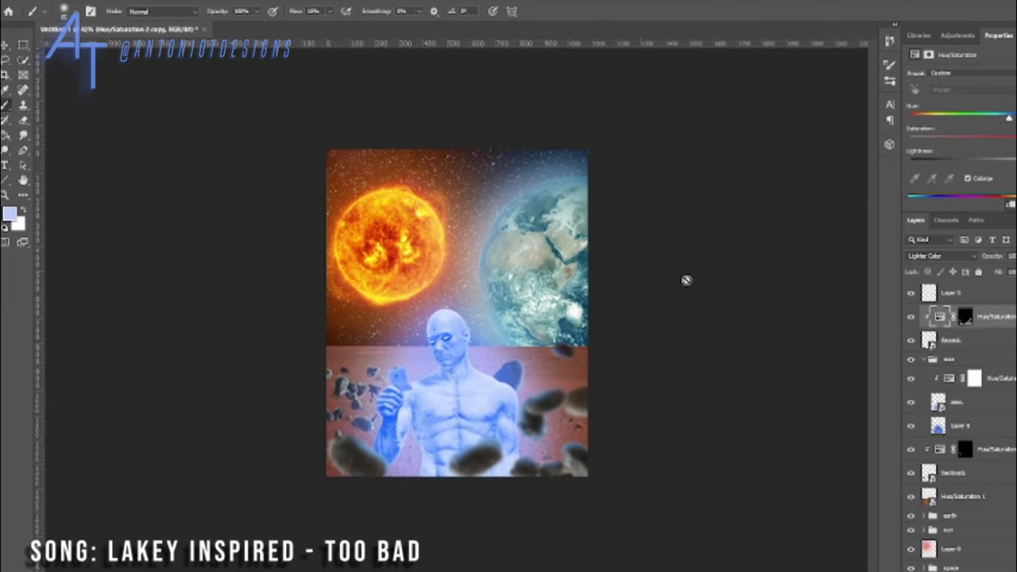
click(952, 497)
Step: Paint along the sky-to-ground horizon on the Hue/Saturation 1 mask to soften the edge
scroll(703, 286, up, 5)
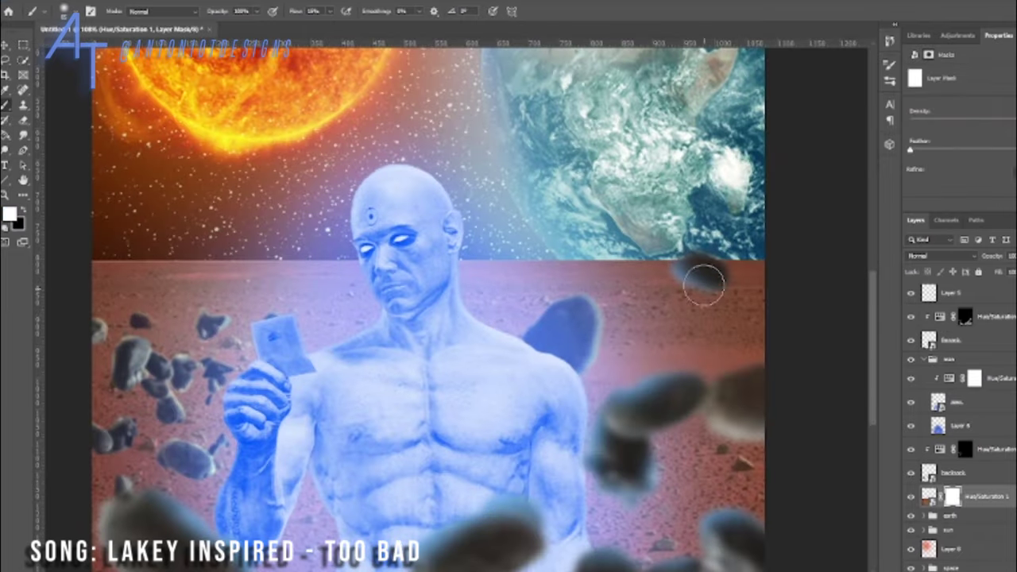
mouse_move(688, 253)
mouse_down()
mouse_move(32, 249)
mouse_move(838, 254)
mouse_up()
key(ctrl+0)
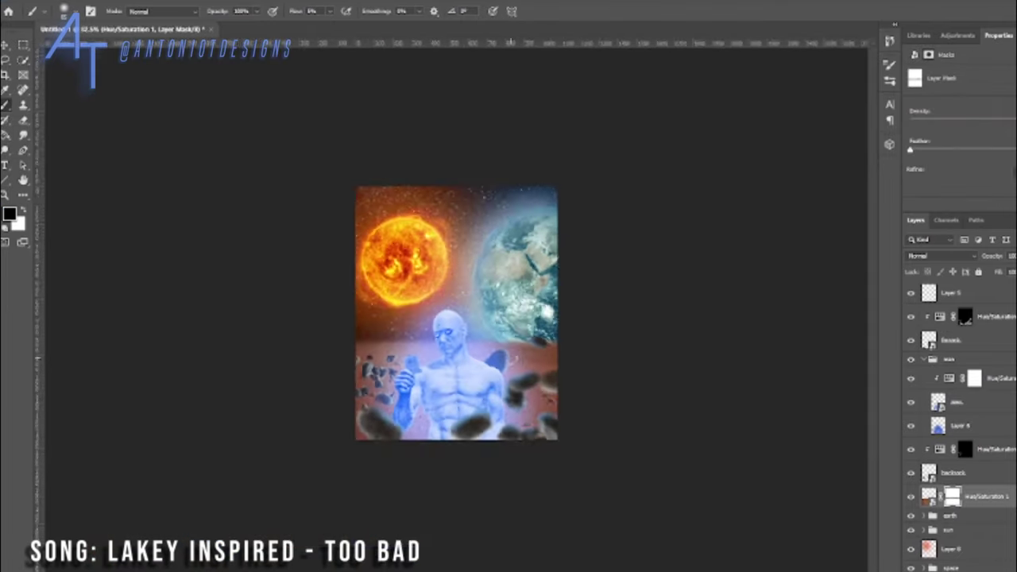
key(ctrl+minus)
key(ctrl+minus)
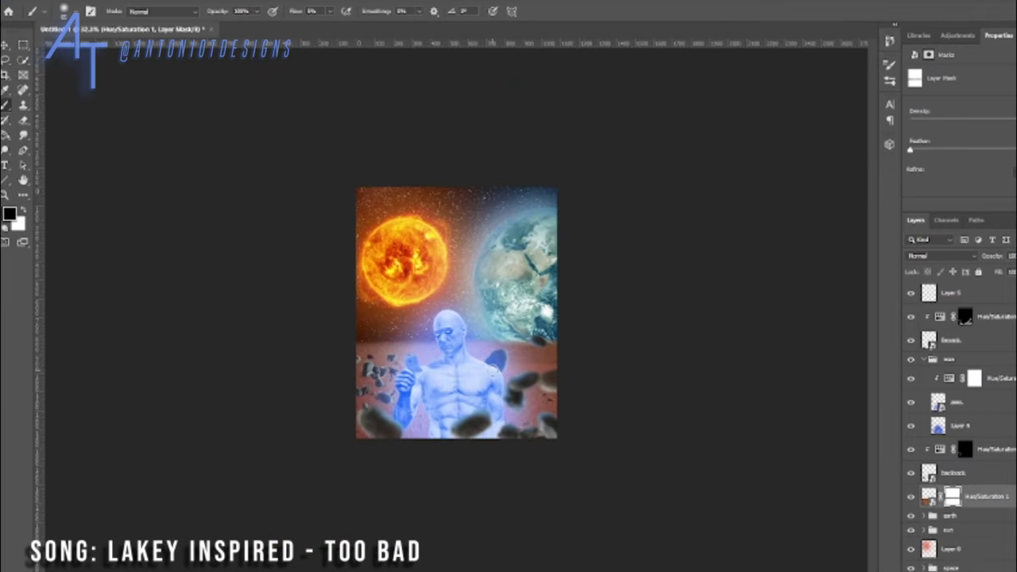
key(x)
key(ctrl+1)
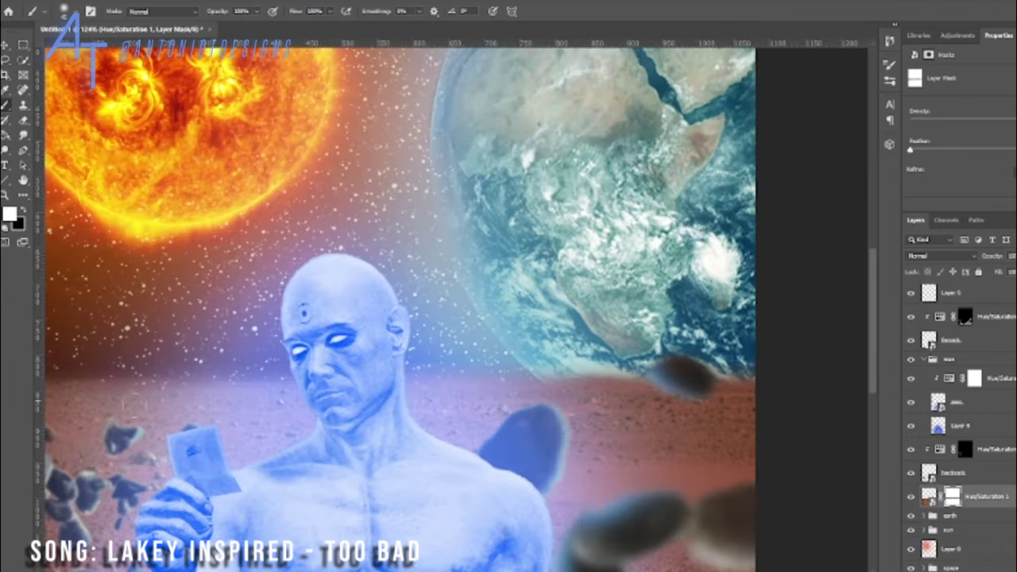
key(ctrl+0)
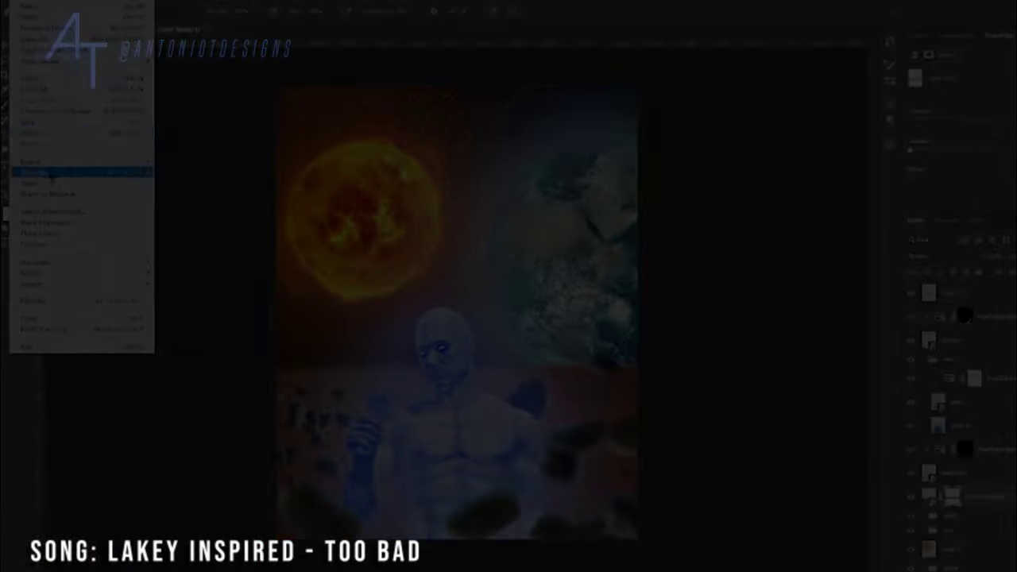